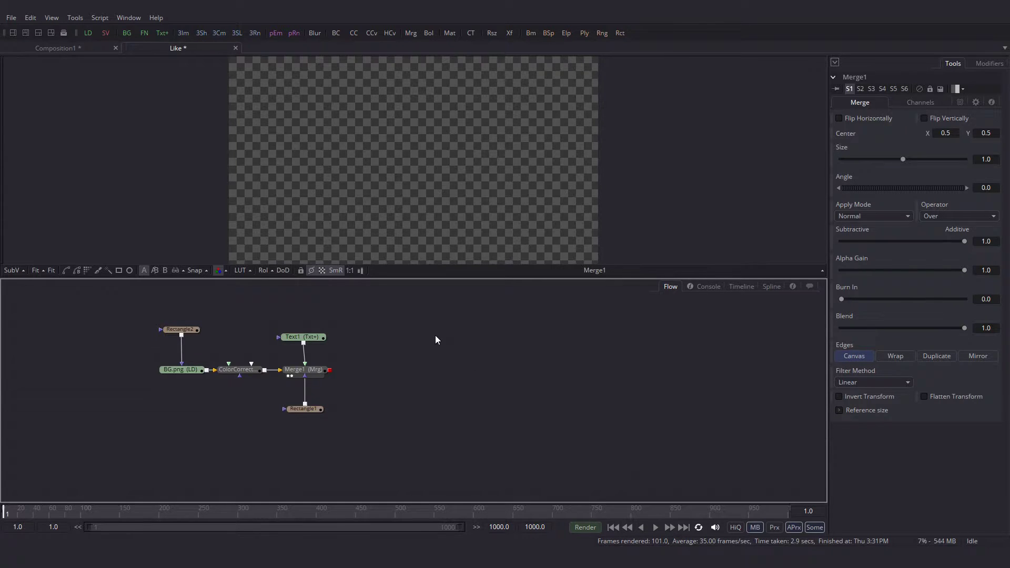
Add a Saver after Merge1 with no file chosen, then delete it as misplaced.
{"action": "left_click", "coordinate": [37, 513]}
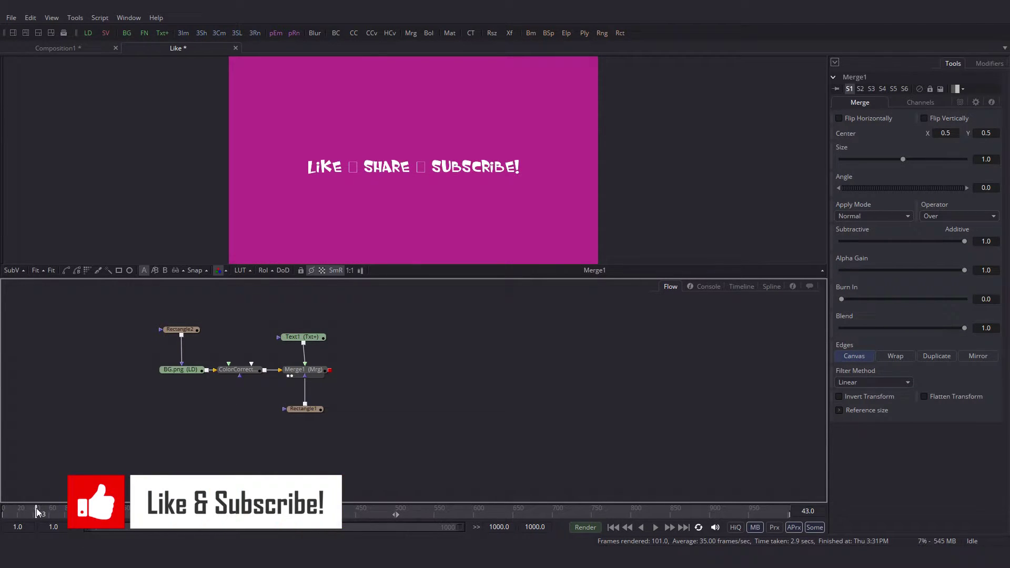
{"action": "mouse_move", "coordinate": [37, 513]}
{"action": "left_mouse_down"}
{"action": "mouse_move", "coordinate": [1, 515]}
{"action": "mouse_move", "coordinate": [22, 512]}
{"action": "left_mouse_up"}
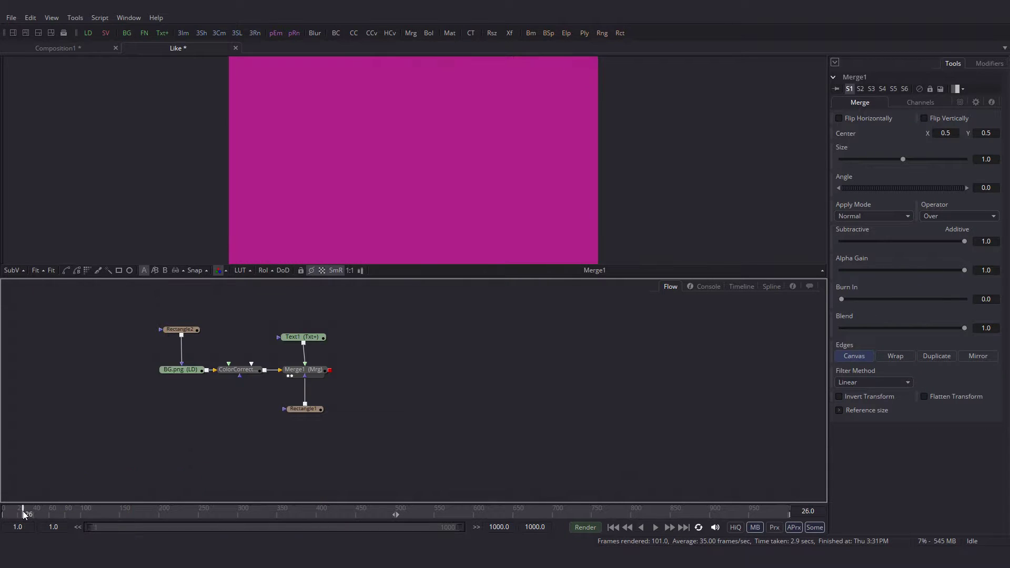
{"action": "left_click", "coordinate": [313, 371]}
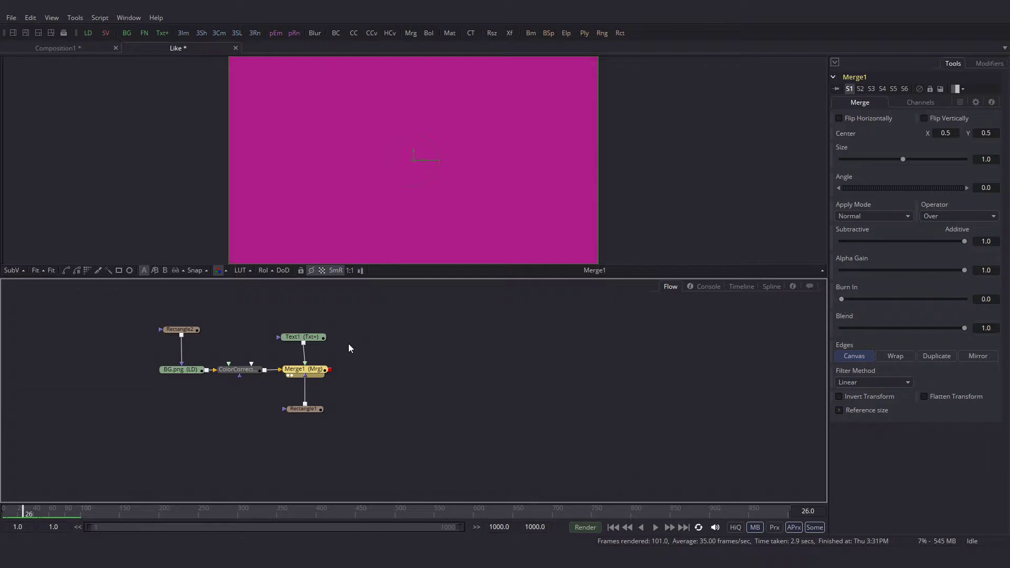
{"action": "left_click", "coordinate": [106, 34]}
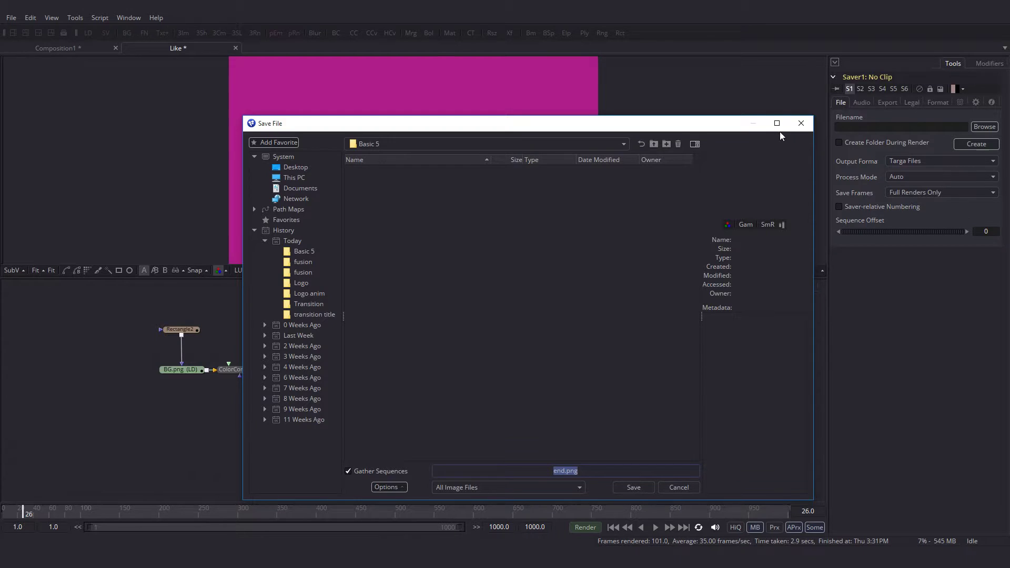
{"action": "left_click", "coordinate": [801, 124]}
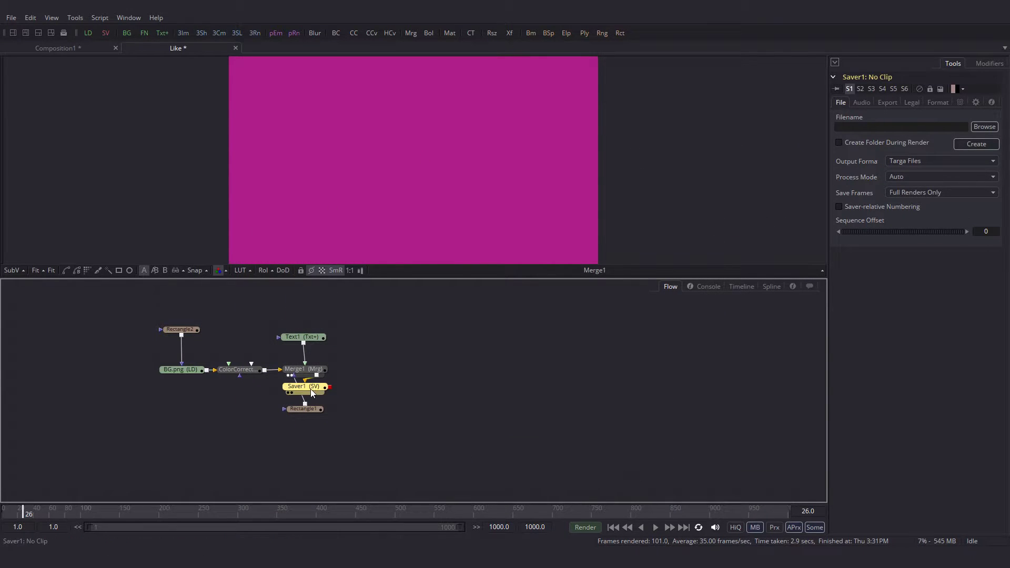
{"action": "left_click_drag", "start_coordinate": [310, 387], "coordinate": [387, 370]}
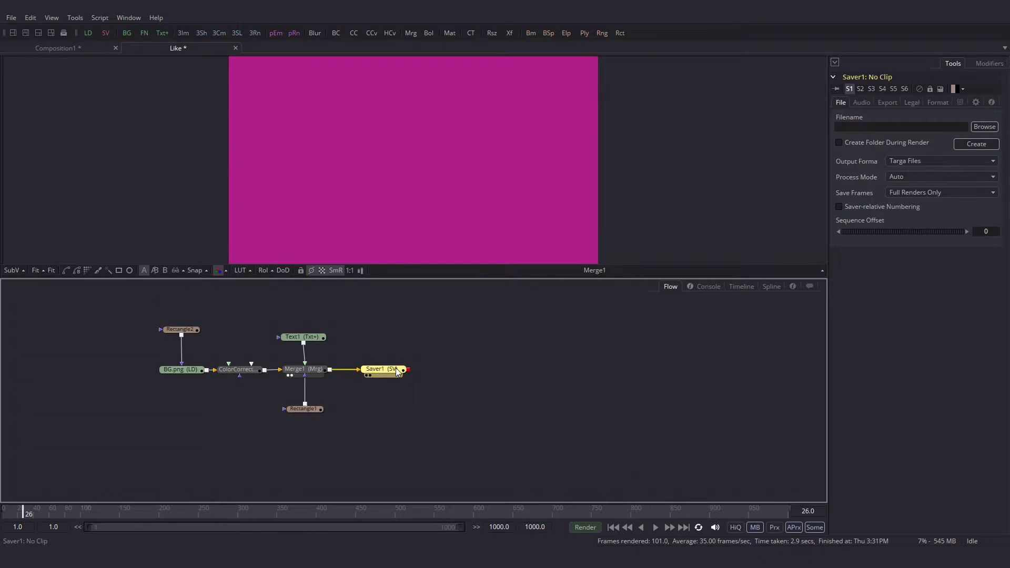
{"action": "key", "text": "Delete"}
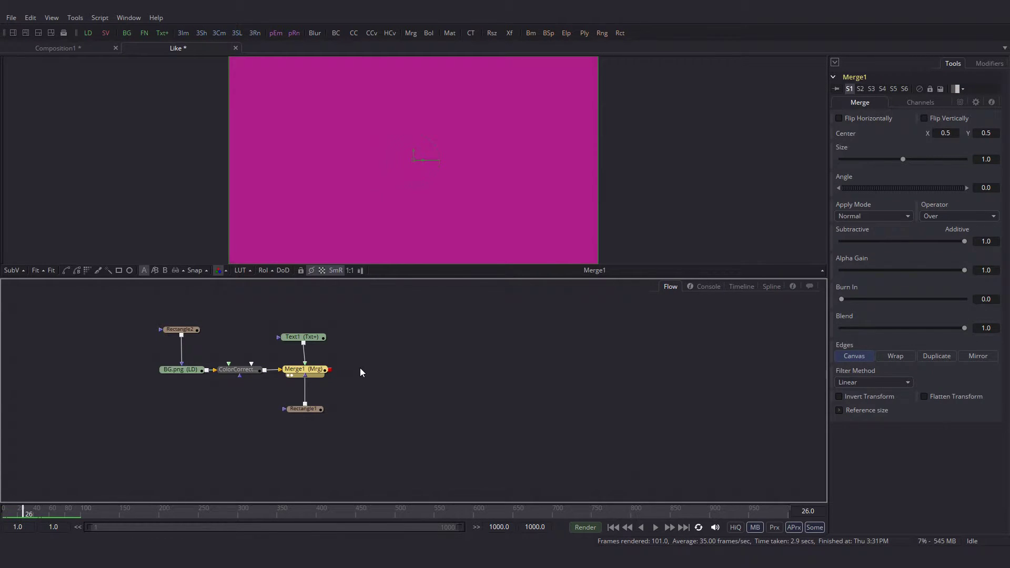
Re-add a Saver via the 'sav' tool search and place Saver1 right of Merge1.
{"action": "key", "text": "ctrl+space"}
{"action": "type", "text": "sav"}
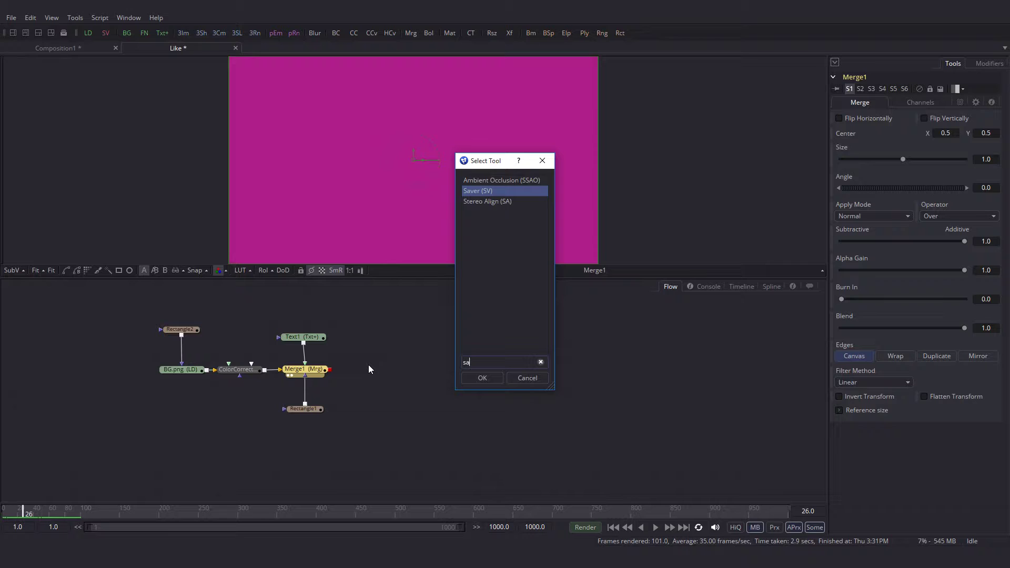
{"action": "left_click", "coordinate": [481, 377]}
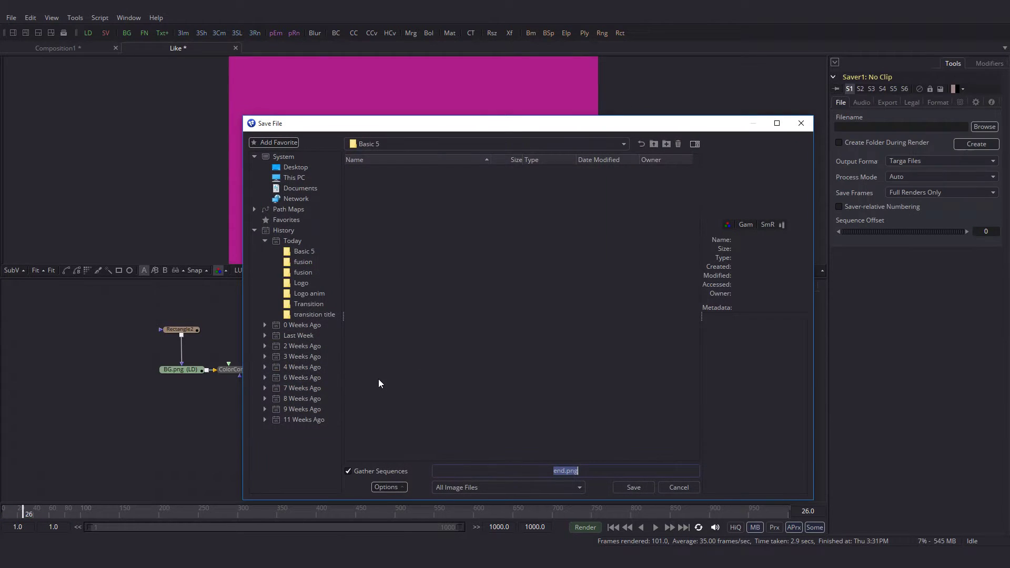
{"action": "left_click", "coordinate": [801, 123]}
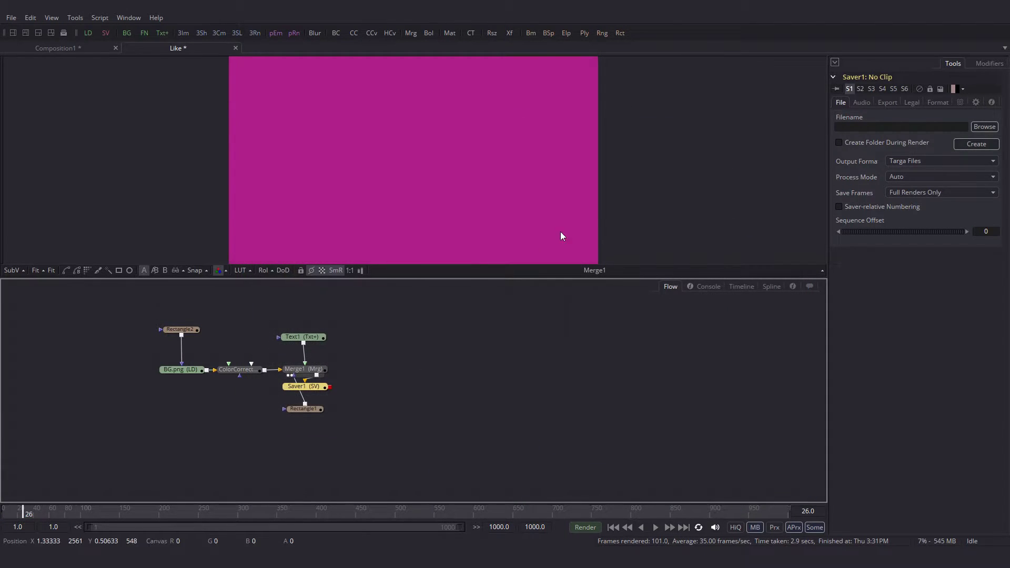
{"action": "left_click_drag", "start_coordinate": [318, 385], "coordinate": [387, 371]}
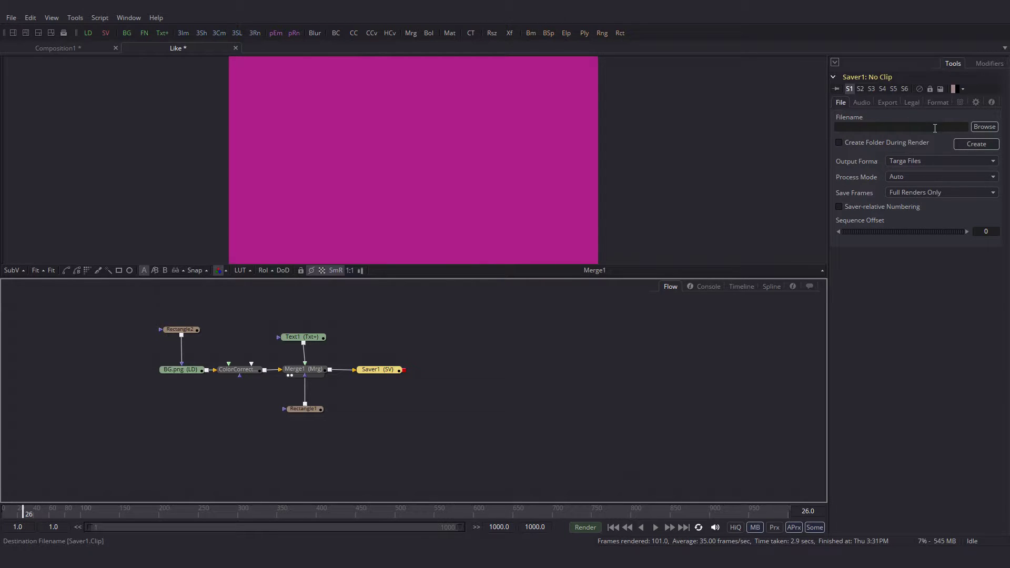
Set Saver1's output file to end.png in the Basic 5 folder.
{"action": "left_click", "coordinate": [982, 126]}
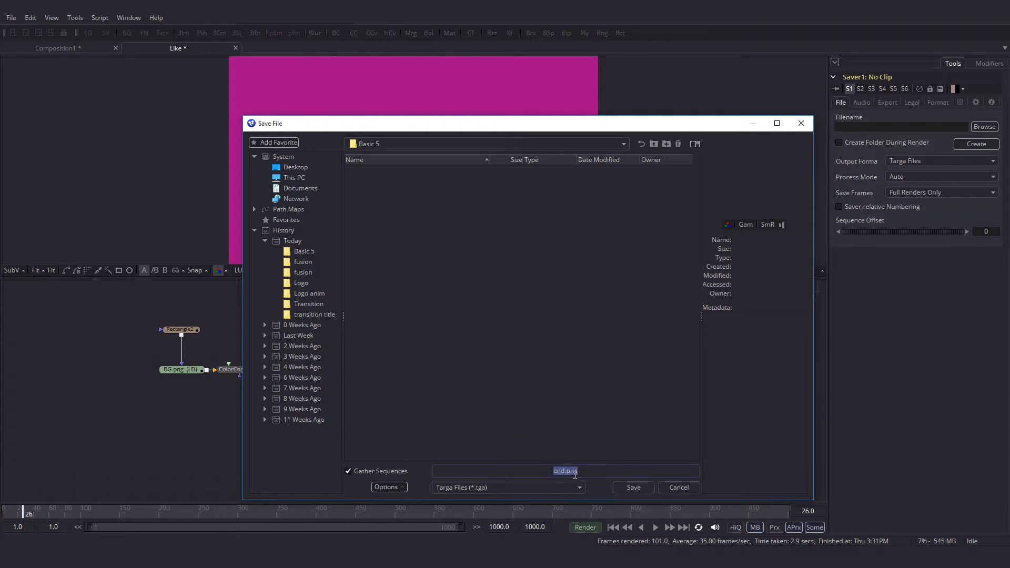
{"action": "left_click", "coordinate": [633, 488]}
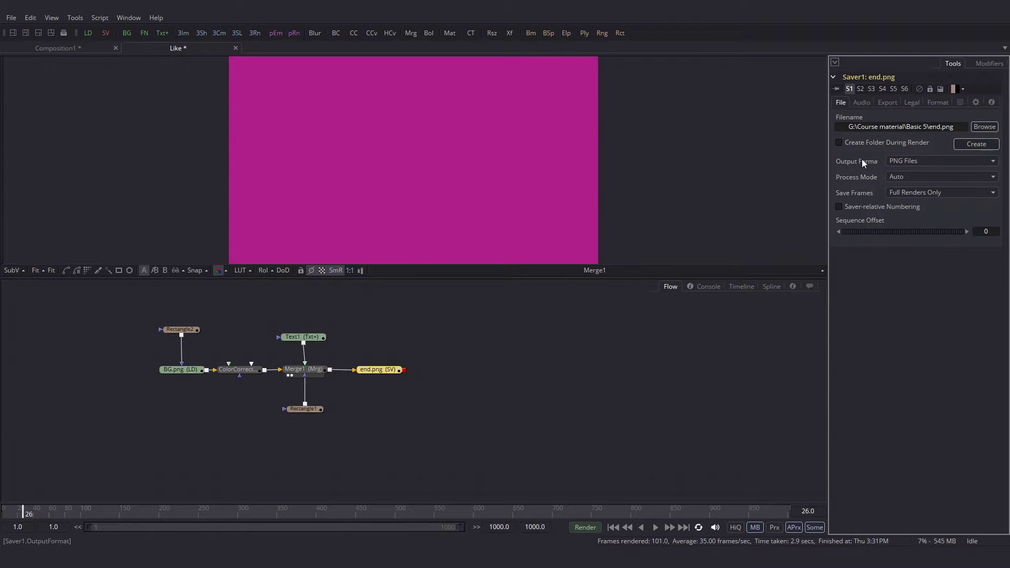
Switch Saver1 to QuickTime Movies output and review its H.264 compression settings.
{"action": "left_click", "coordinate": [923, 160]}
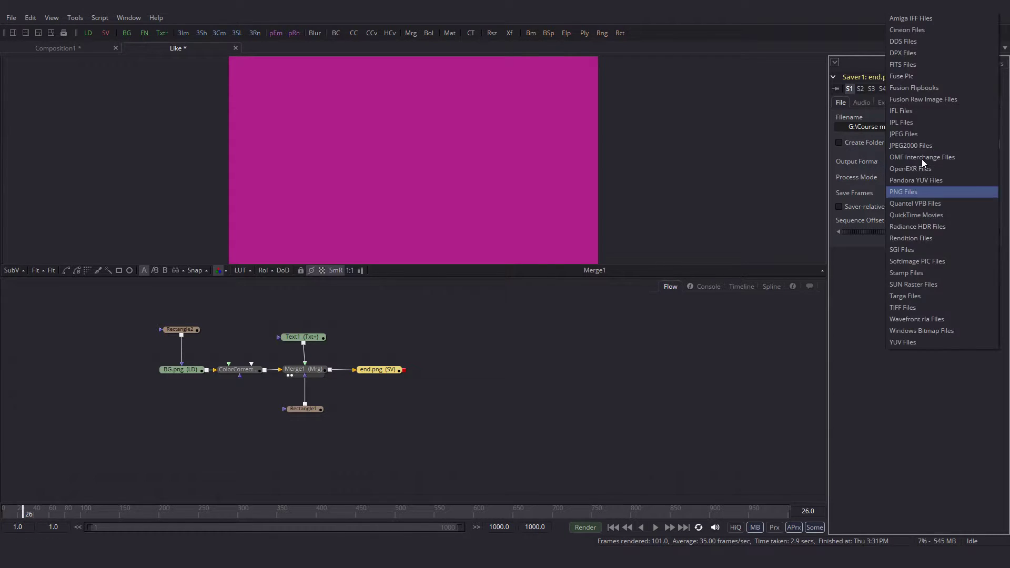
{"action": "left_click", "coordinate": [921, 215]}
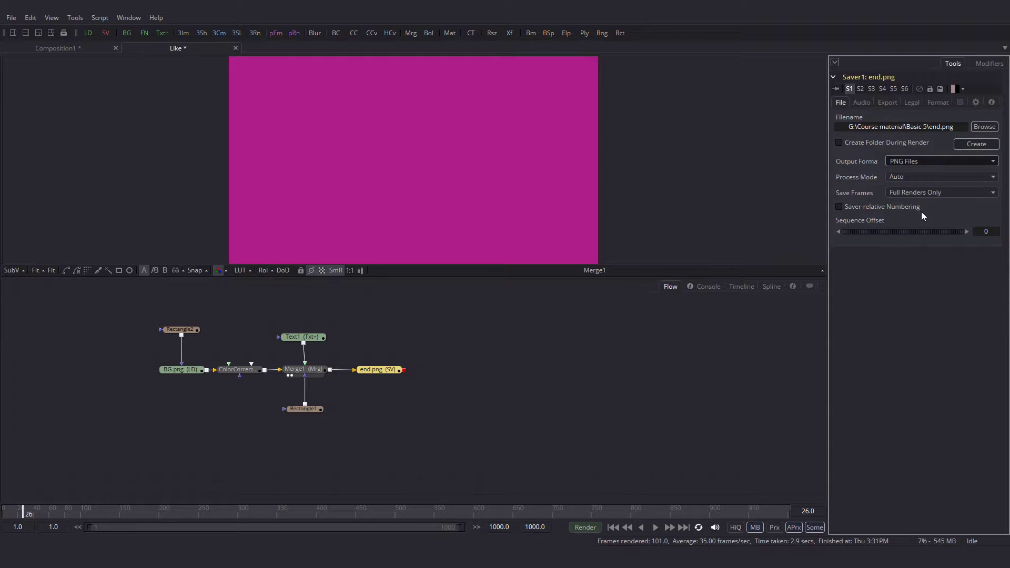
{"action": "left_click", "coordinate": [937, 102]}
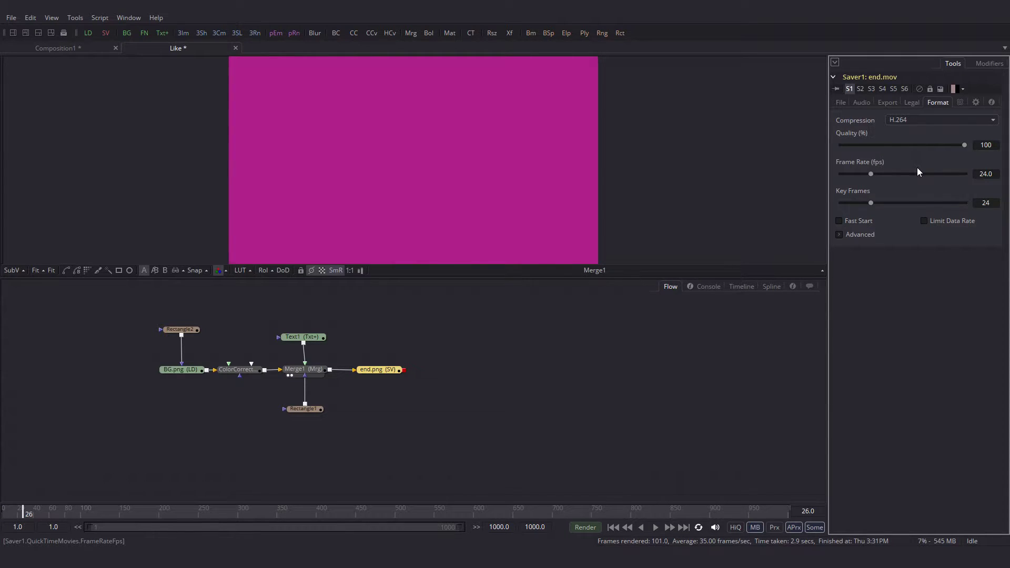
Set the comp's global end frame to 100.
{"action": "left_click", "coordinate": [842, 101]}
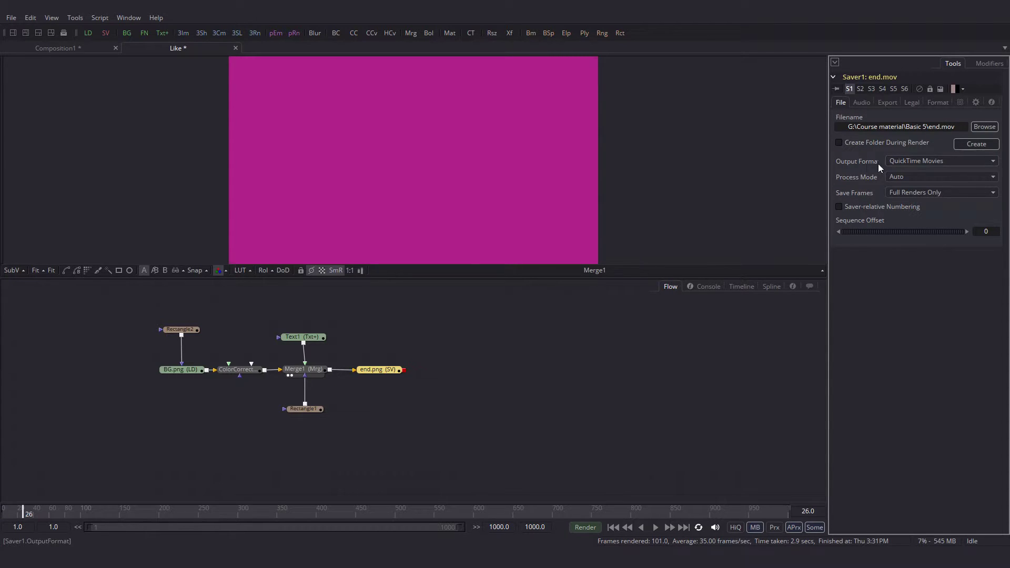
{"action": "left_click", "coordinate": [535, 527]}
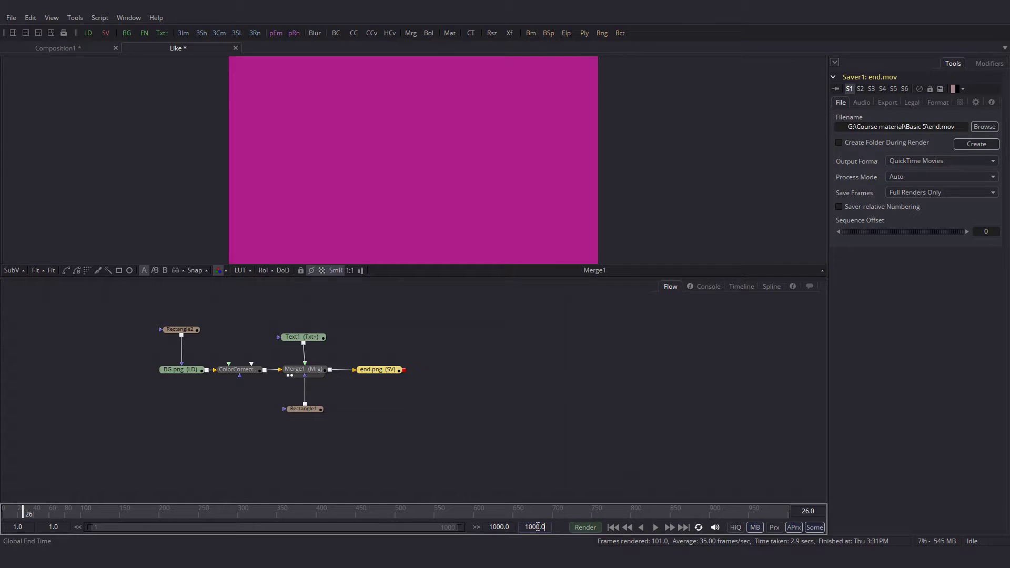
{"action": "type", "text": "100"}
{"action": "key", "text": "Return"}
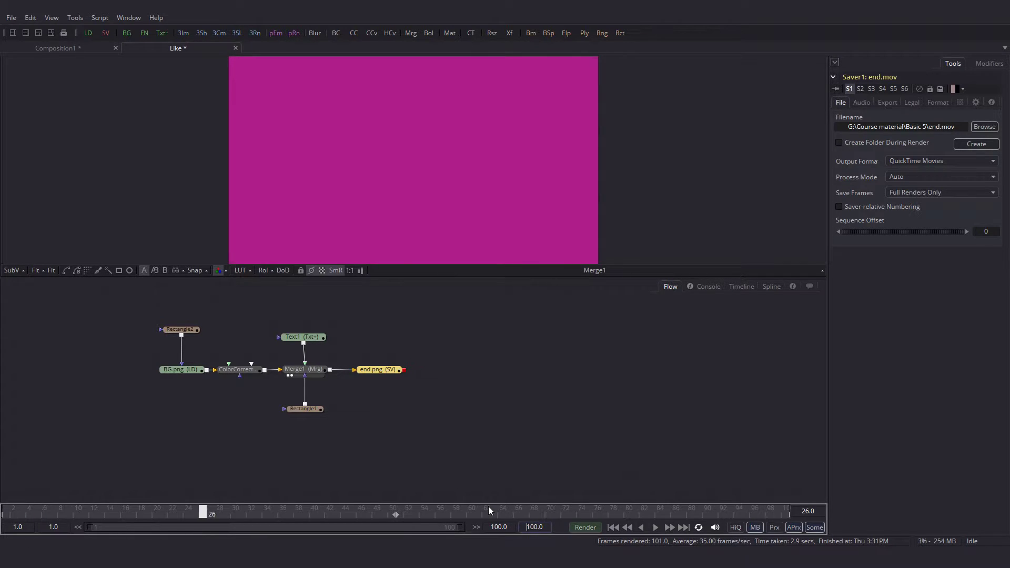
Render frames 1 to 100 to end.mov and open it from Basic 5.
{"action": "left_click", "coordinate": [587, 527]}
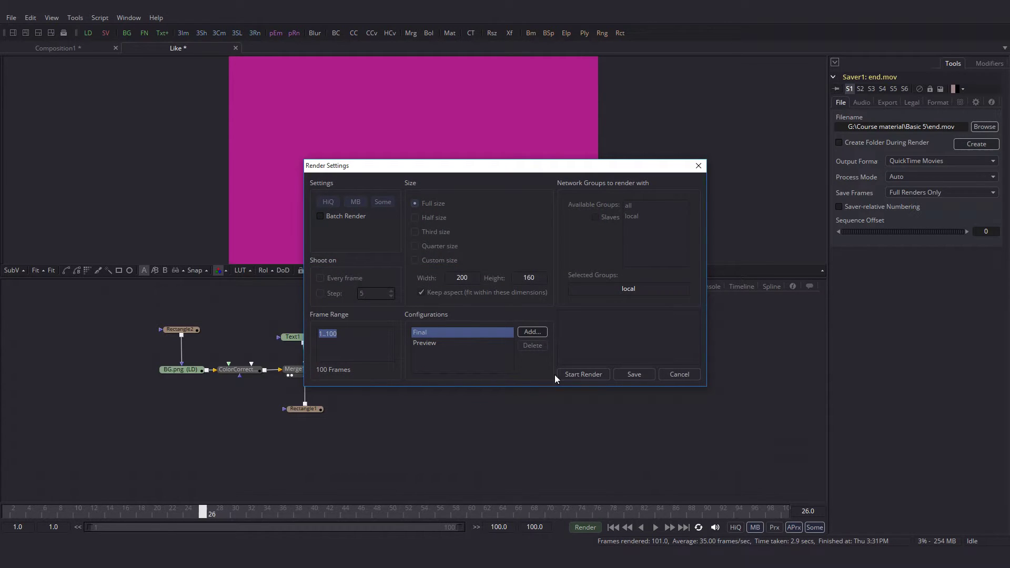
{"action": "left_click", "coordinate": [582, 374]}
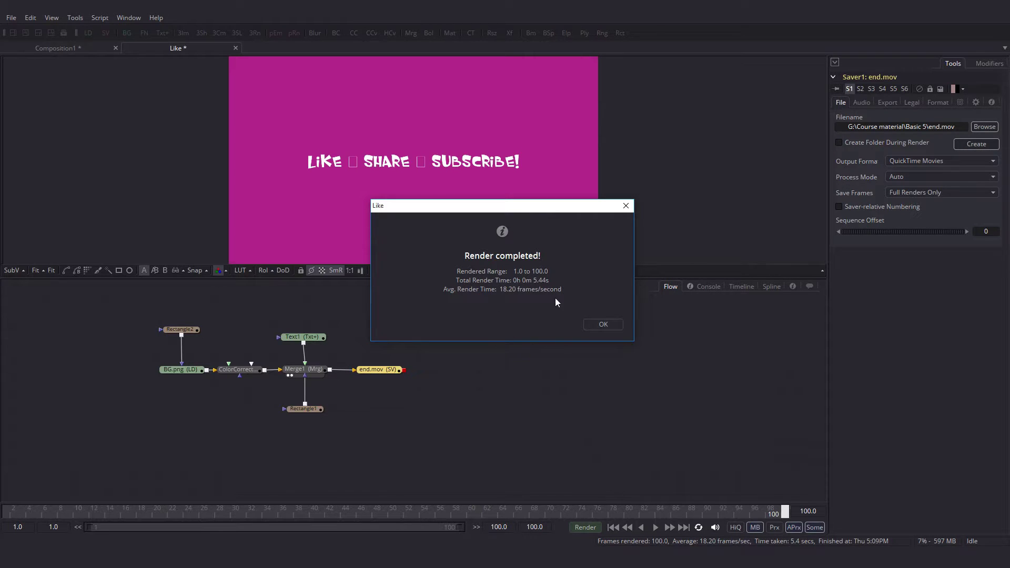
{"action": "left_click", "coordinate": [603, 324]}
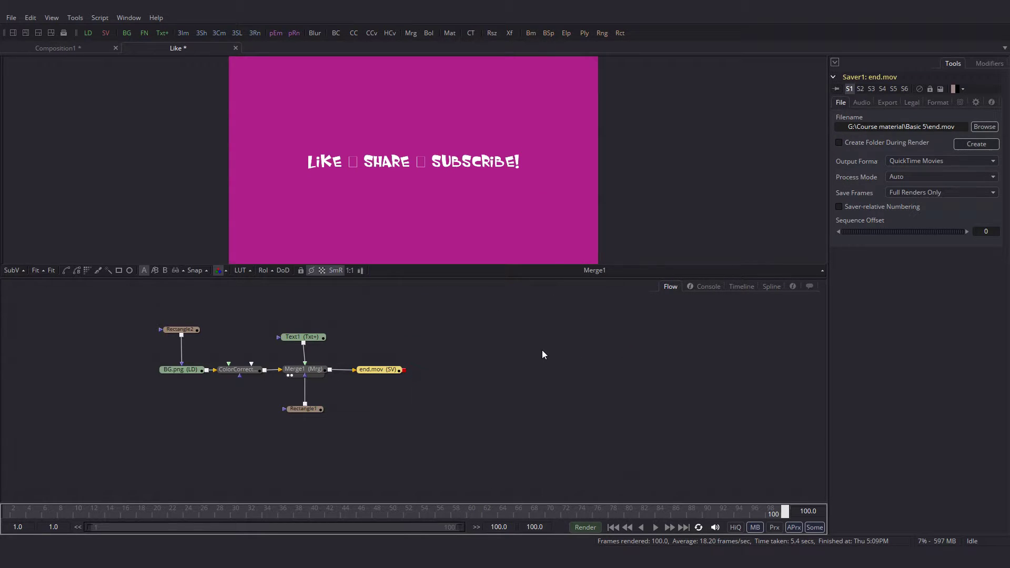
{"action": "left_click", "coordinate": [383, 545]}
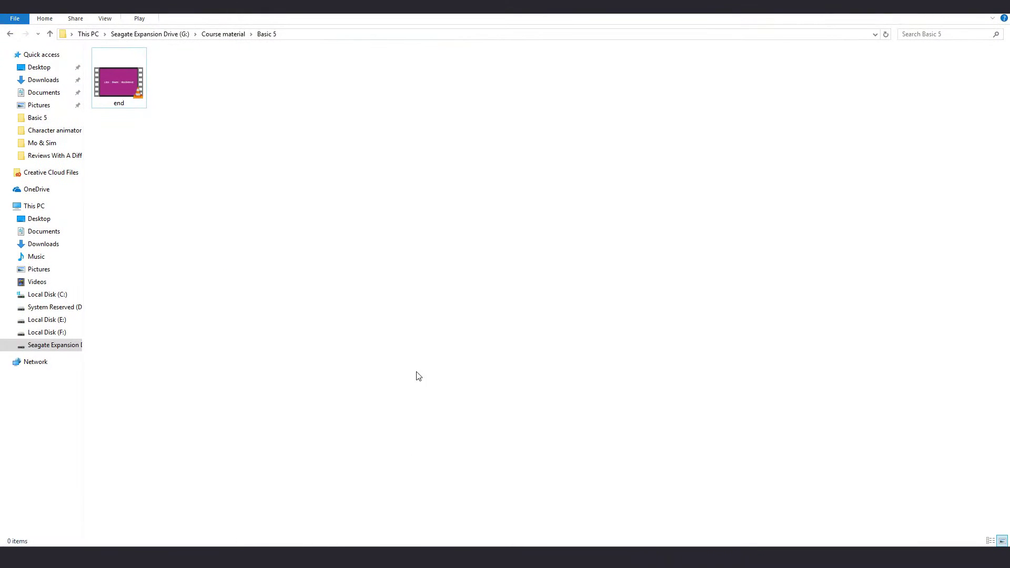
{"action": "double_click", "coordinate": [123, 86]}
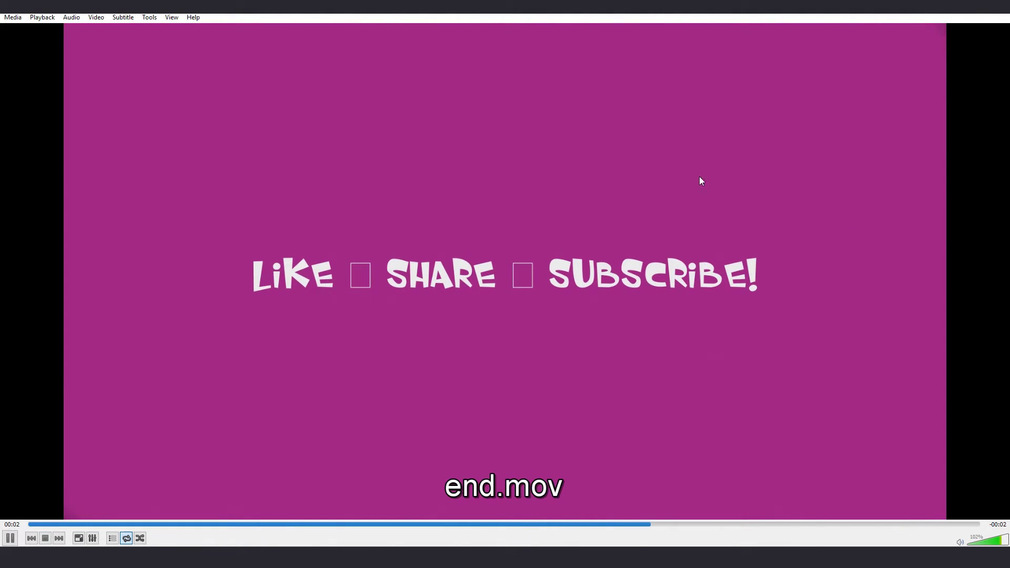
Close VLC after watching end.mov play.
{"action": "left_click", "coordinate": [1000, 13]}
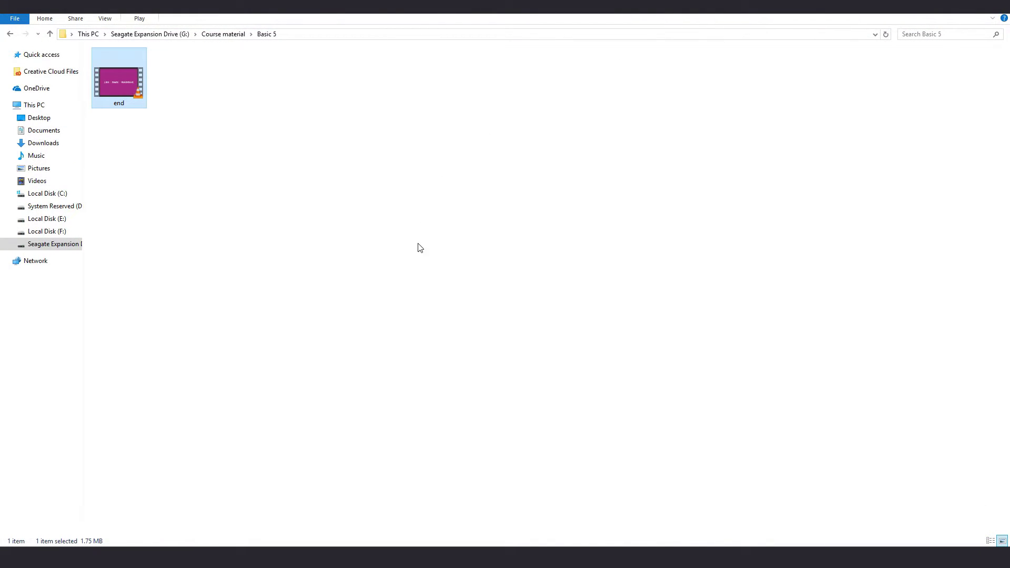
Change Saver1's filename extension from .mov to .mp4.
{"action": "left_click", "coordinate": [328, 547]}
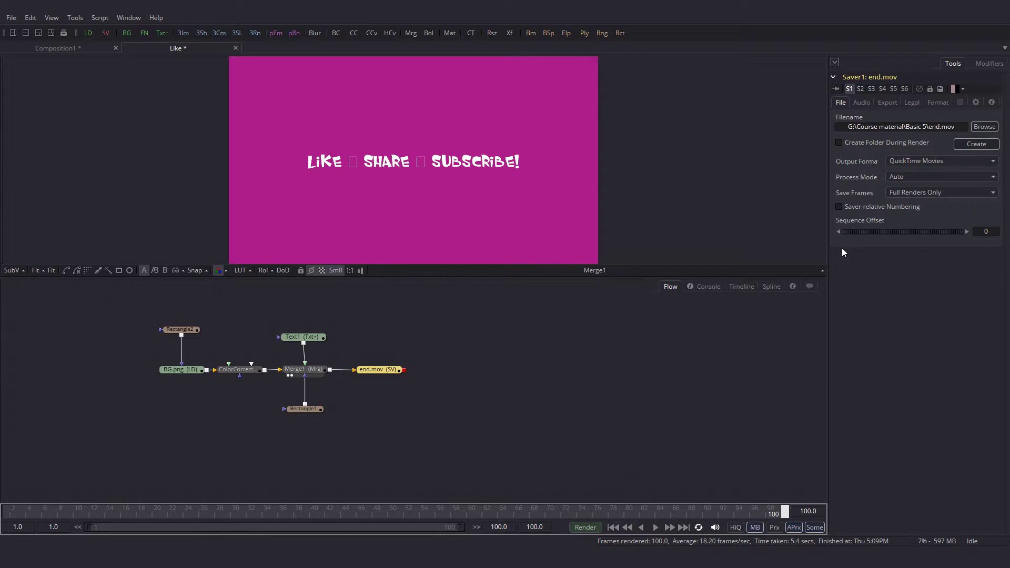
{"action": "left_click_drag", "start_coordinate": [955, 127], "coordinate": [944, 127]}
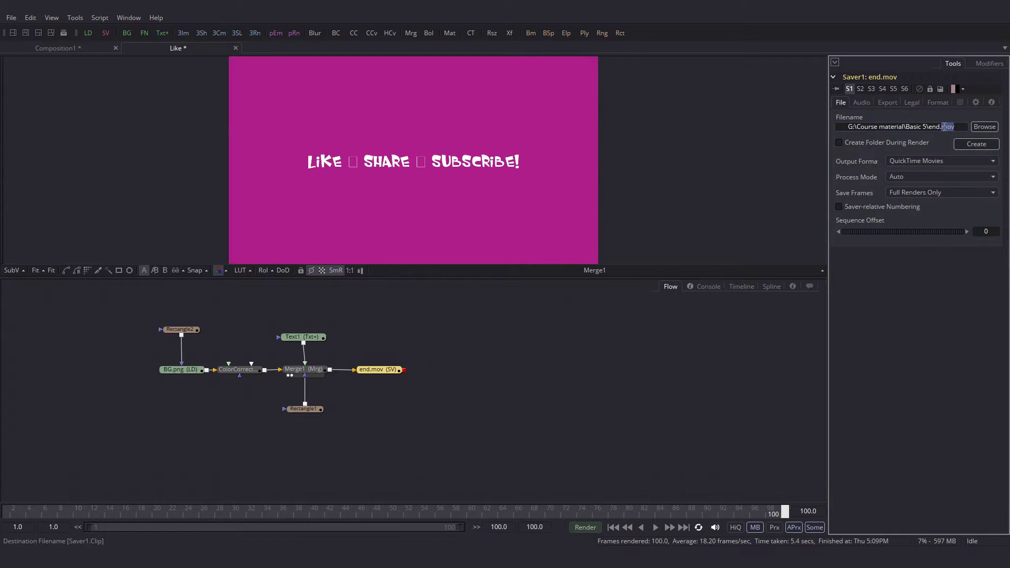
{"action": "type", "text": "mp4"}
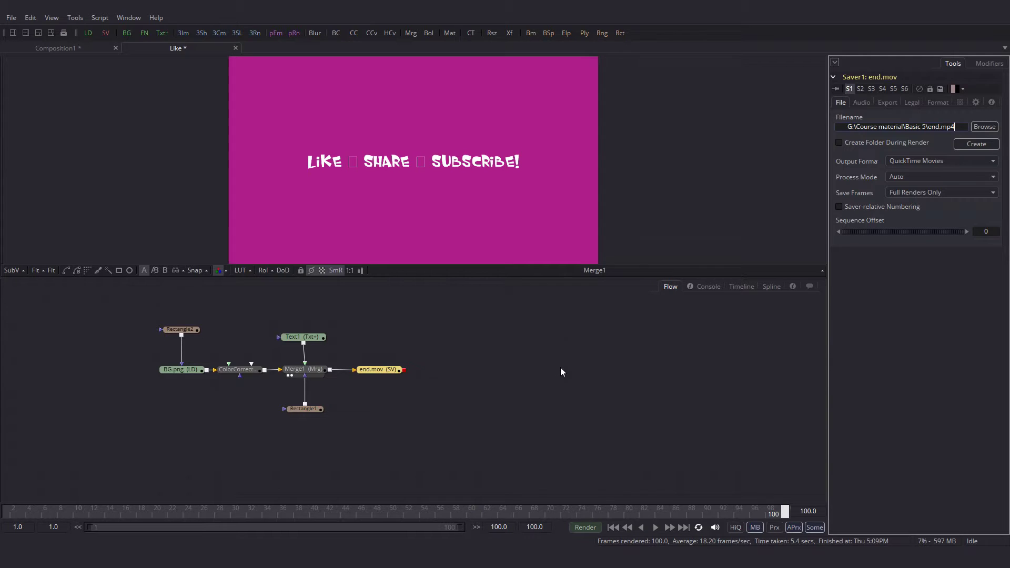
Render the comp to end.mp4 and open it from Basic 5 for playback.
{"action": "left_click", "coordinate": [592, 525]}
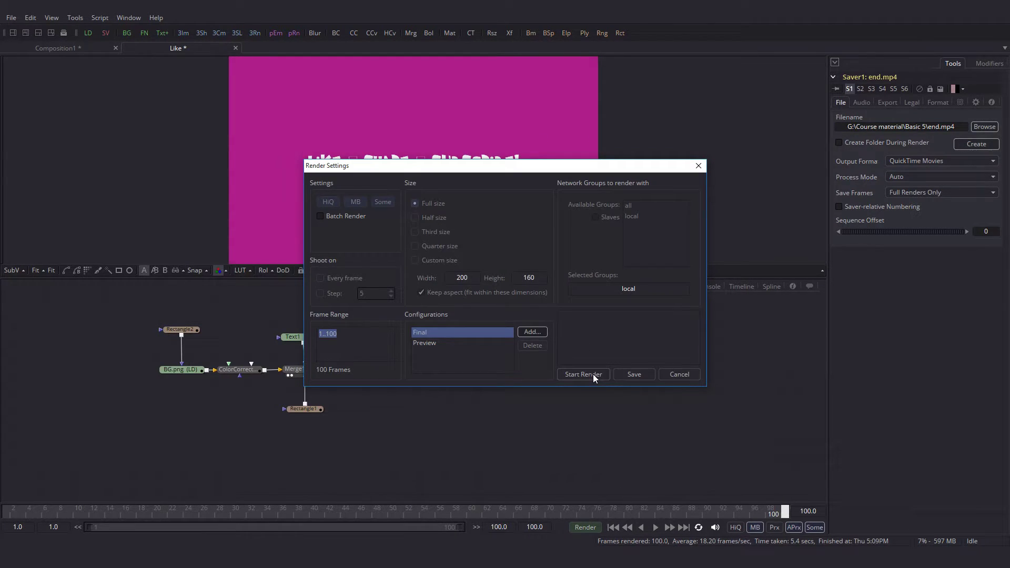
{"action": "left_click", "coordinate": [585, 374]}
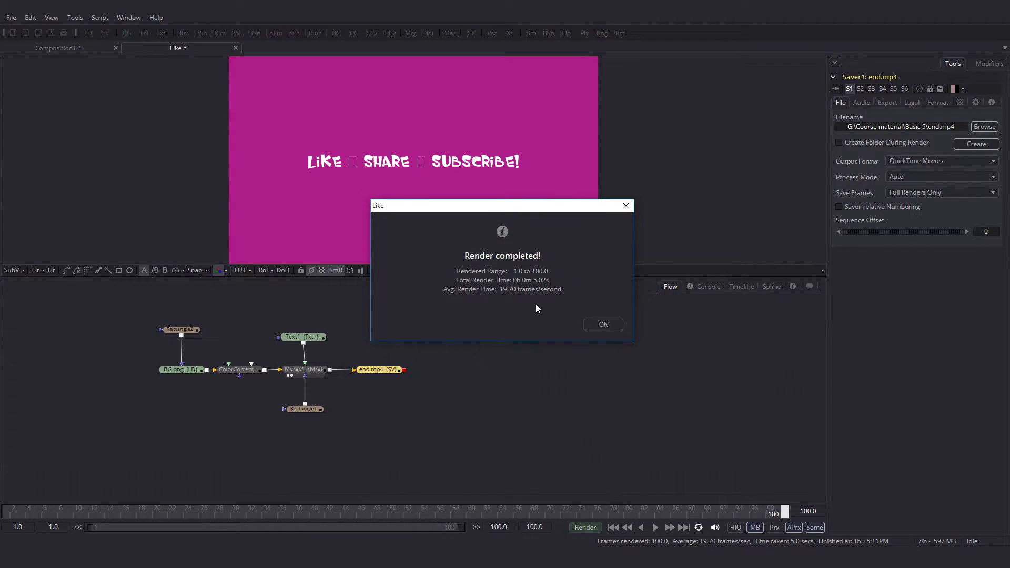
{"action": "left_click", "coordinate": [603, 325]}
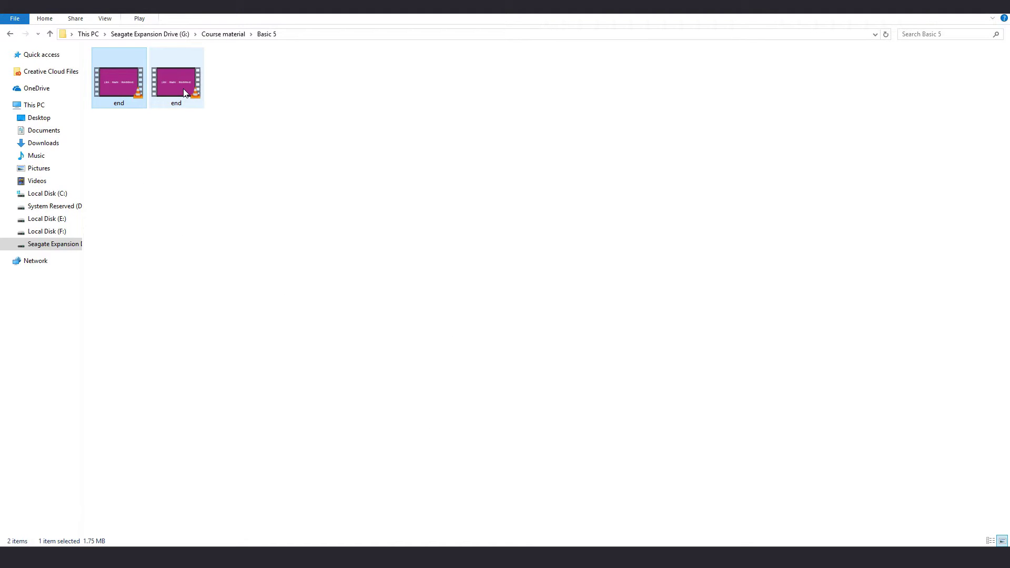
{"action": "double_click", "coordinate": [186, 92]}
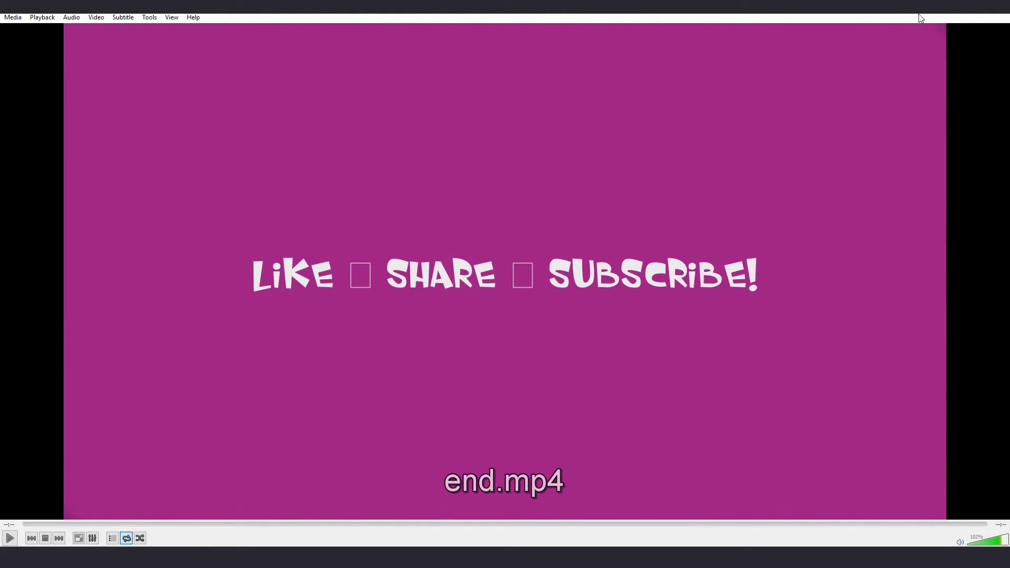
Close VLC after checking end.mp4 playback.
{"action": "left_click", "coordinate": [1000, 11]}
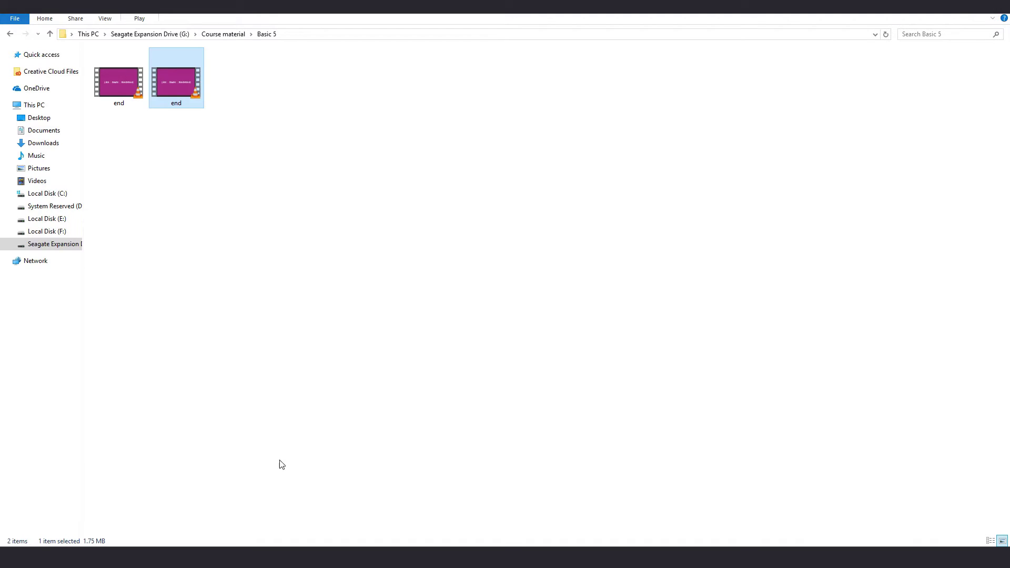
Change the output filename to end.avi and render frames 1 to 100.
{"action": "left_click", "coordinate": [321, 557]}
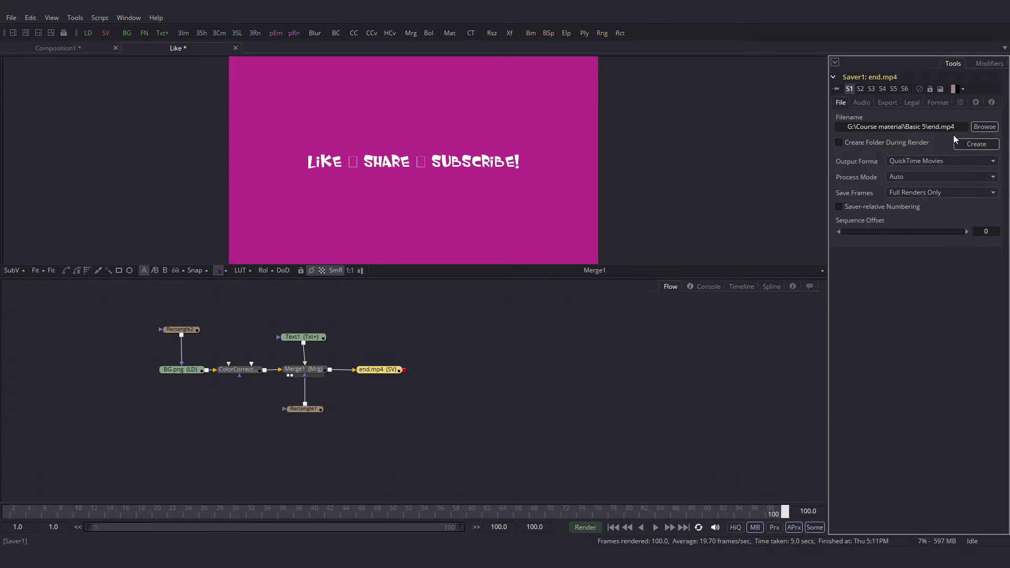
{"action": "left_click_drag", "start_coordinate": [955, 126], "coordinate": [942, 126]}
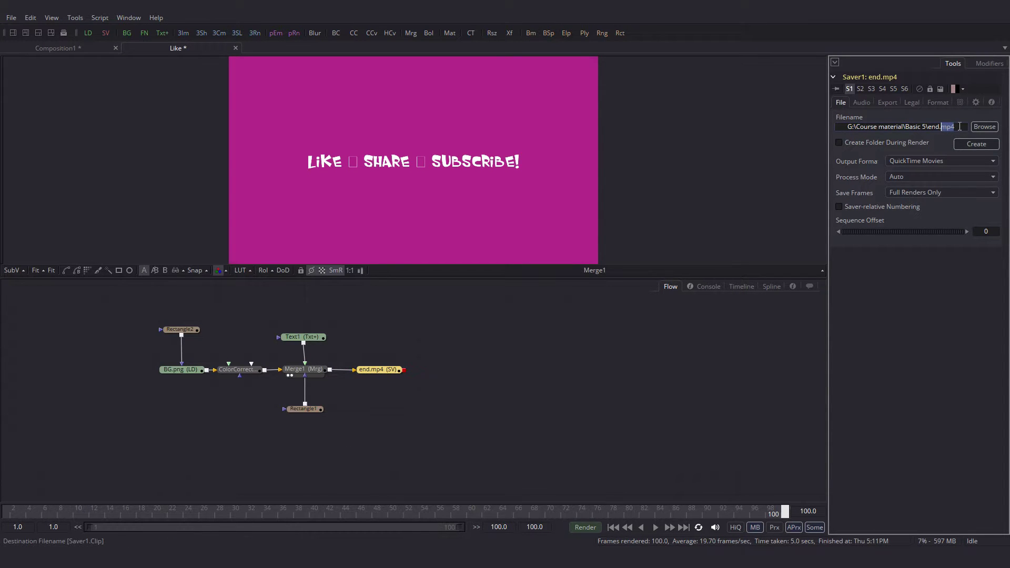
{"action": "type", "text": "avi"}
{"action": "key", "text": "Return"}
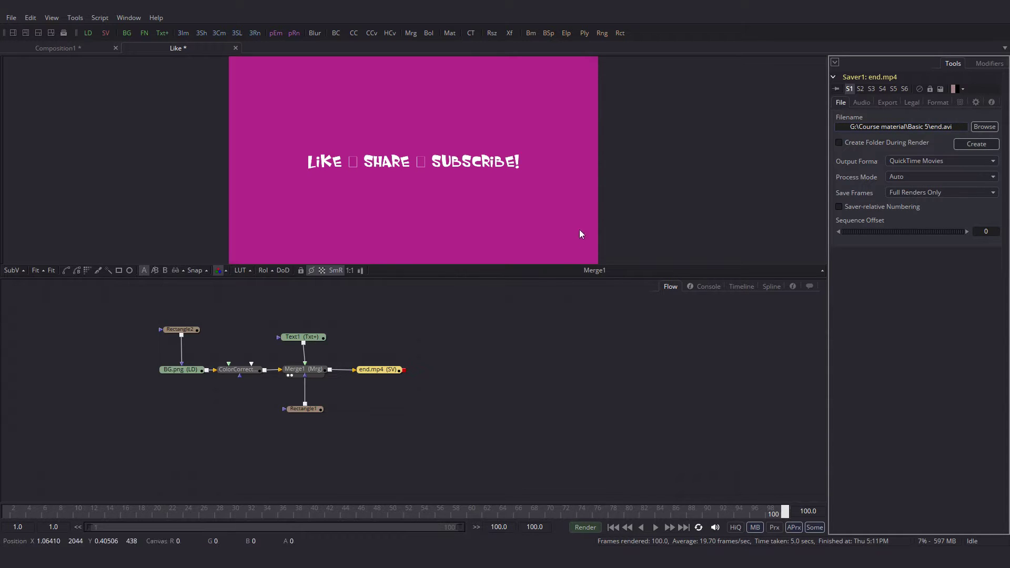
{"action": "left_click", "coordinate": [585, 527]}
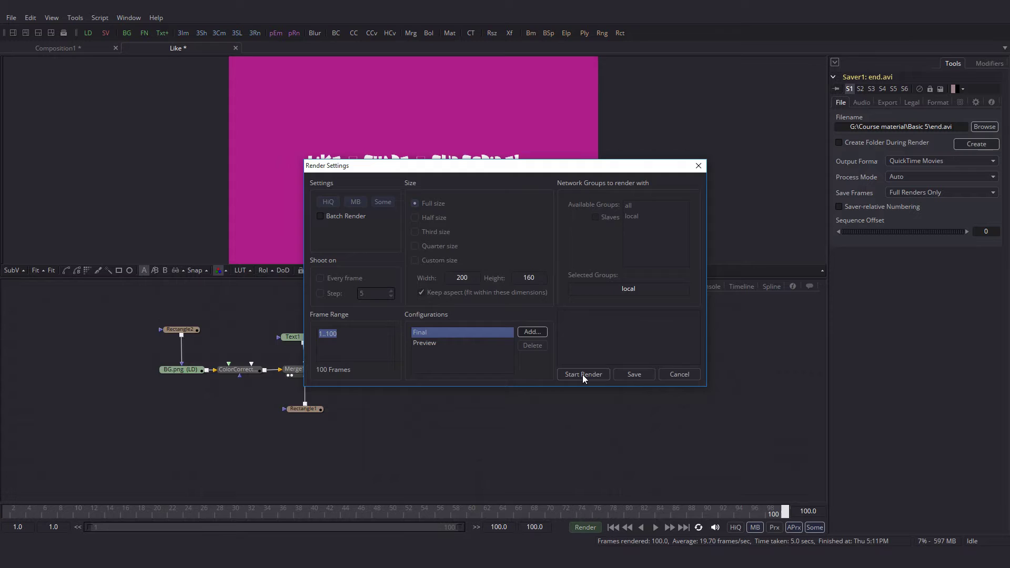
{"action": "left_click", "coordinate": [583, 374]}
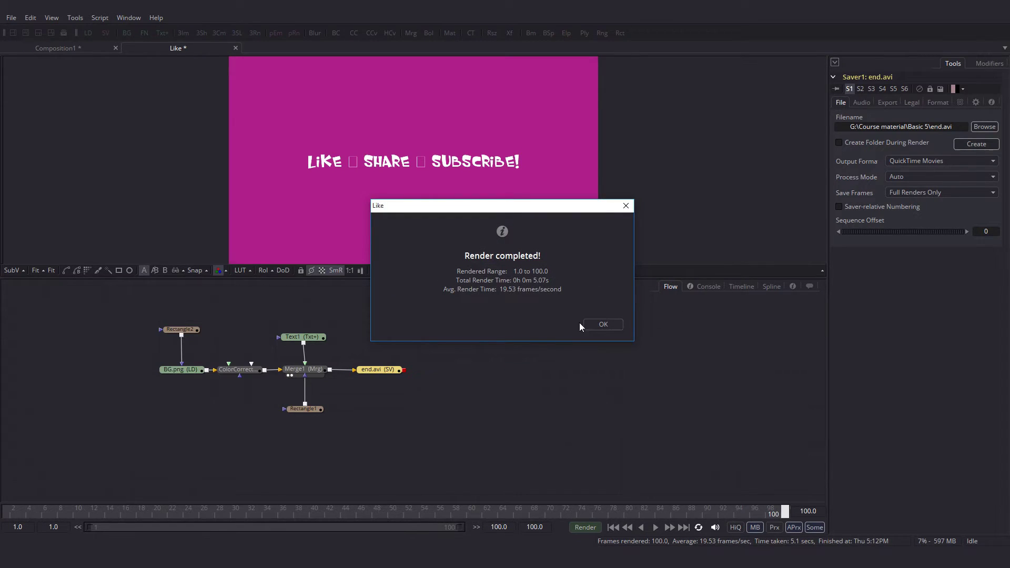
Play end.avi from the Basic 5 folder in VLC, then return to Fusion.
{"action": "left_click", "coordinate": [599, 325]}
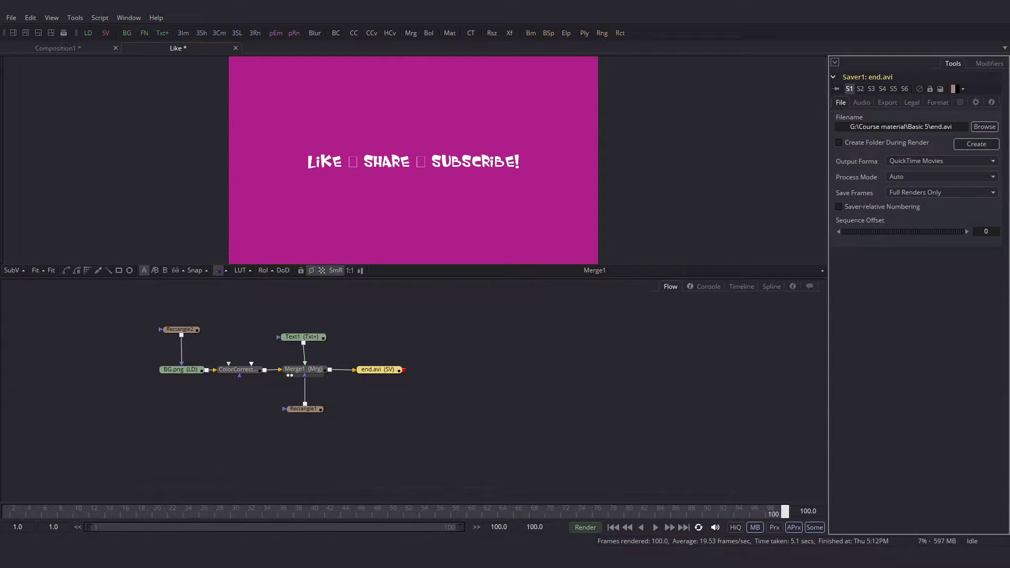
{"action": "left_click", "coordinate": [383, 545]}
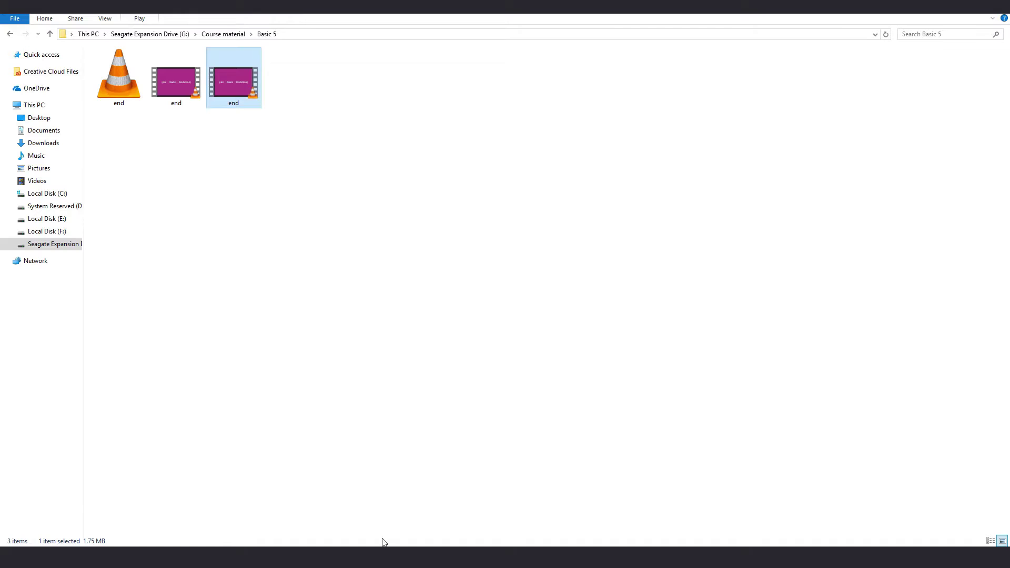
{"action": "double_click", "coordinate": [124, 85]}
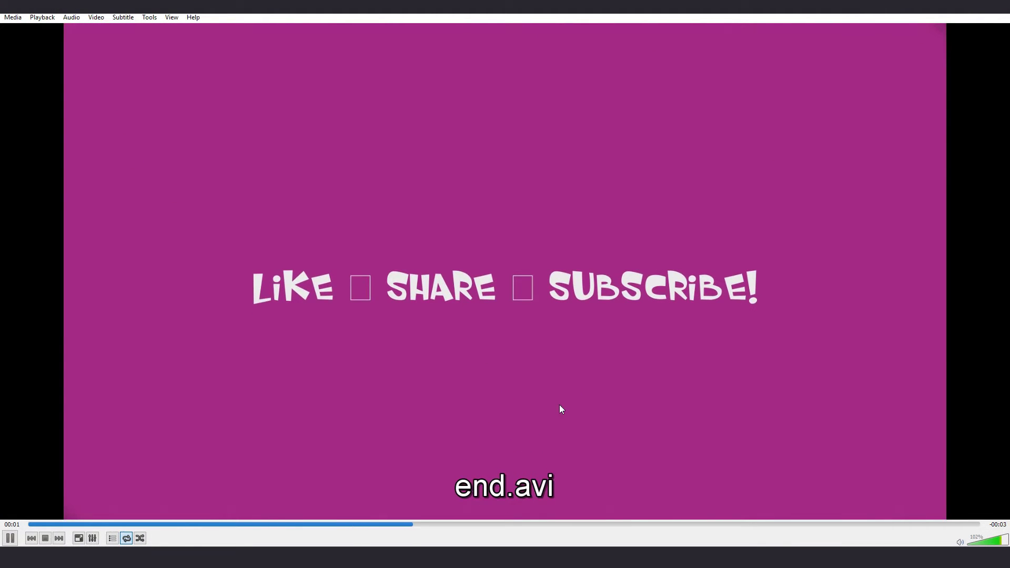
{"action": "left_click", "coordinate": [1000, 14]}
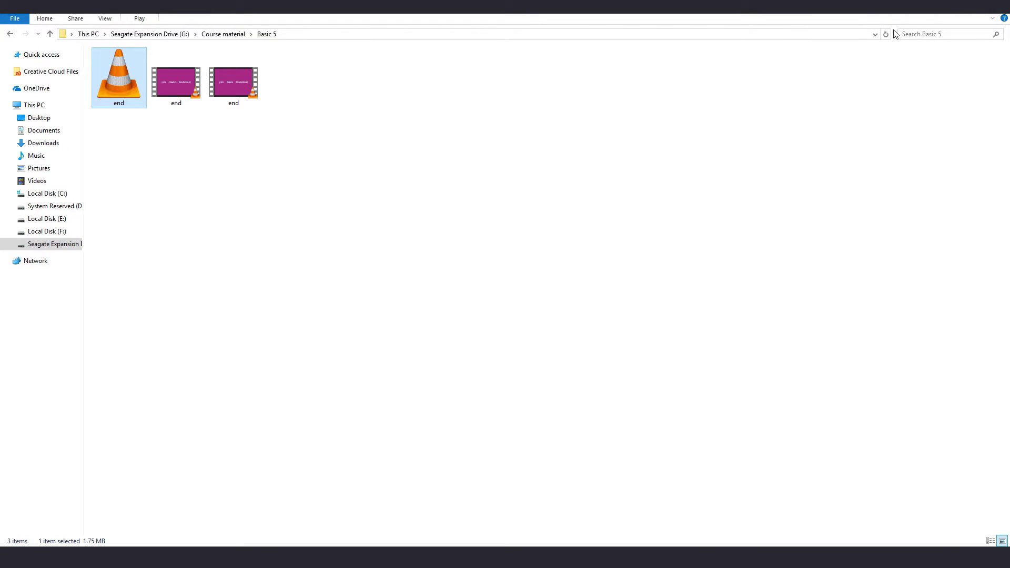
{"action": "key", "text": "alt+Tab"}
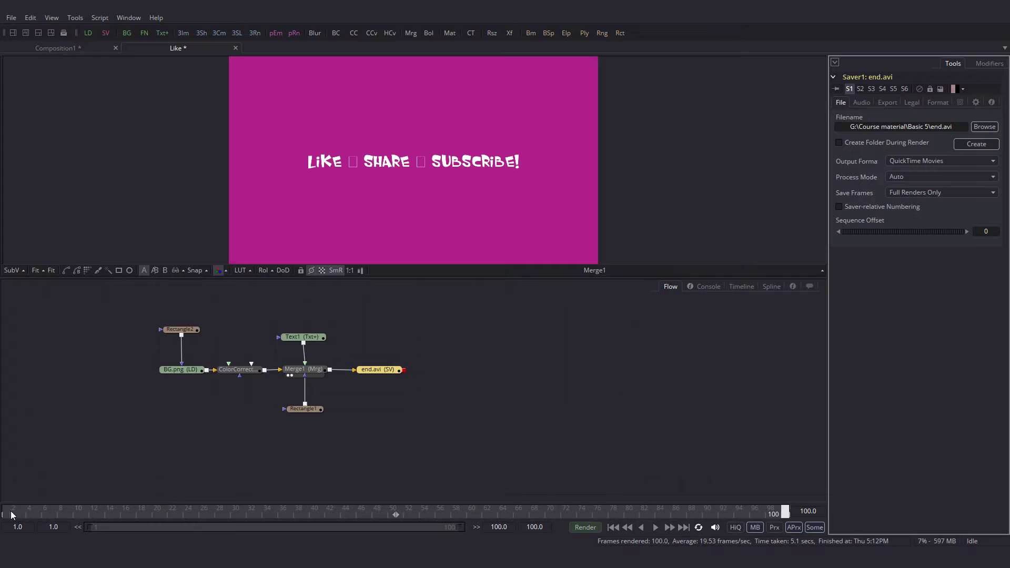
Scrub to frame 6 and set Saver1's compression to Animation with alpha saving.
{"action": "left_click", "coordinate": [16, 513]}
{"action": "left_click_drag", "start_coordinate": [16, 513], "coordinate": [45, 514]}
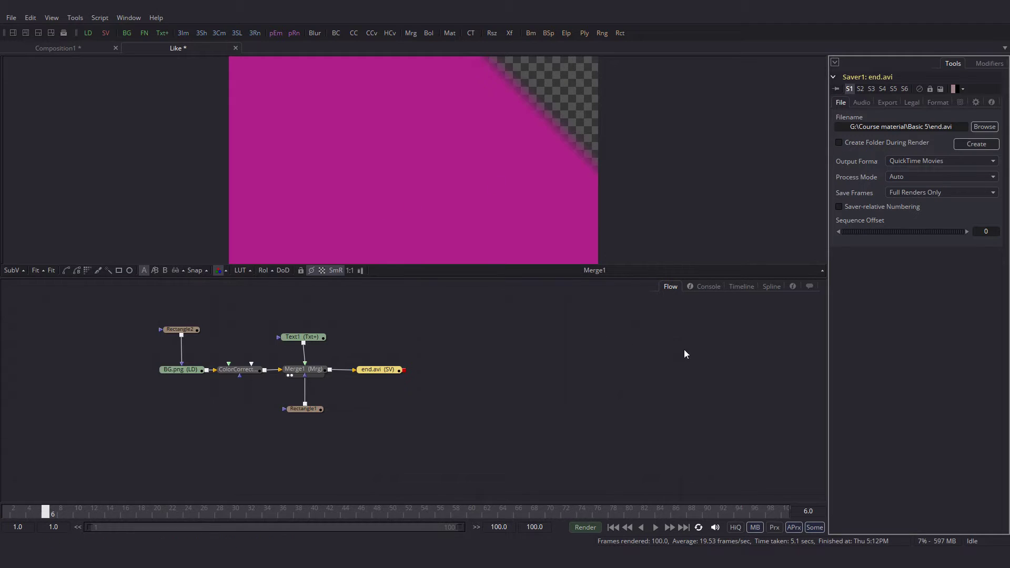
{"action": "left_click", "coordinate": [938, 102]}
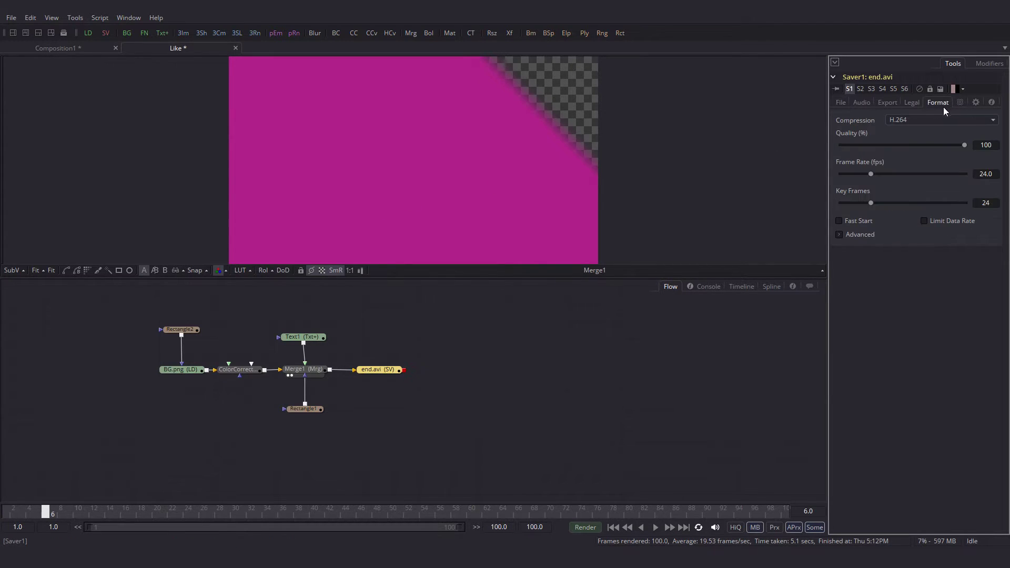
{"action": "left_click", "coordinate": [917, 118]}
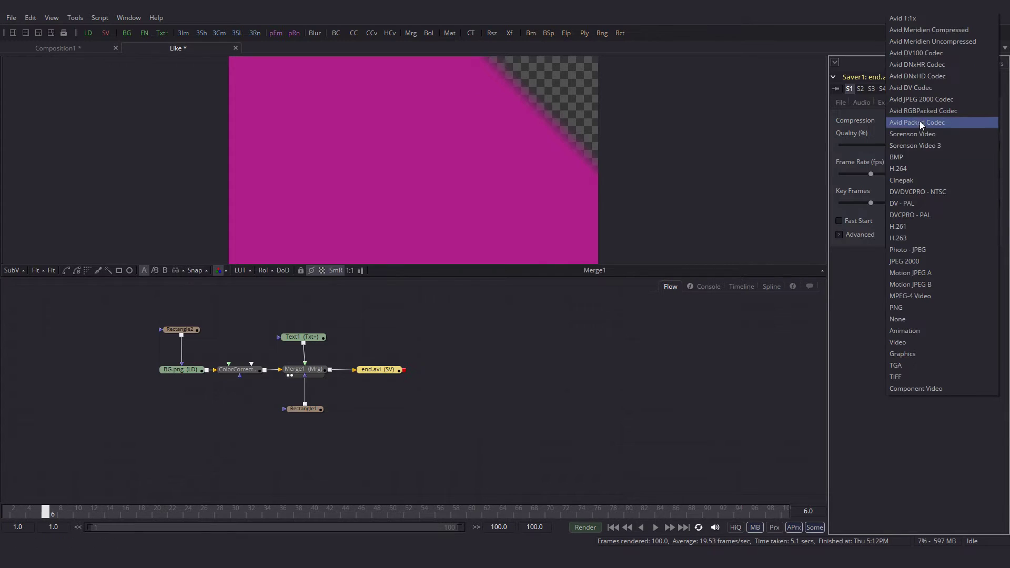
{"action": "left_click", "coordinate": [914, 330]}
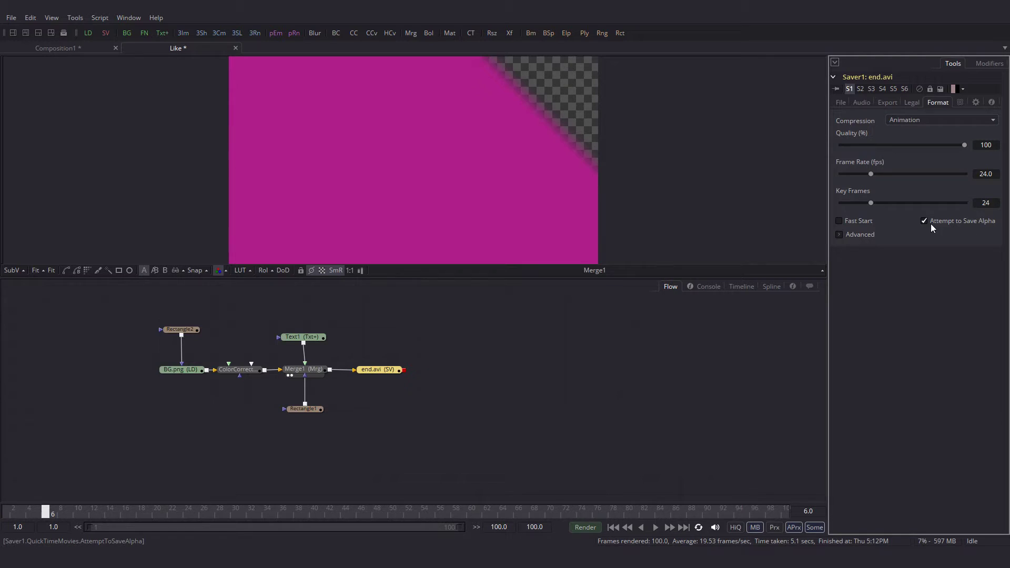
Rename the Saver's output file from end.avi to end_alpha.mov.
{"action": "left_click", "coordinate": [839, 101]}
{"action": "left_click_drag", "start_coordinate": [947, 127], "coordinate": [961, 126]}
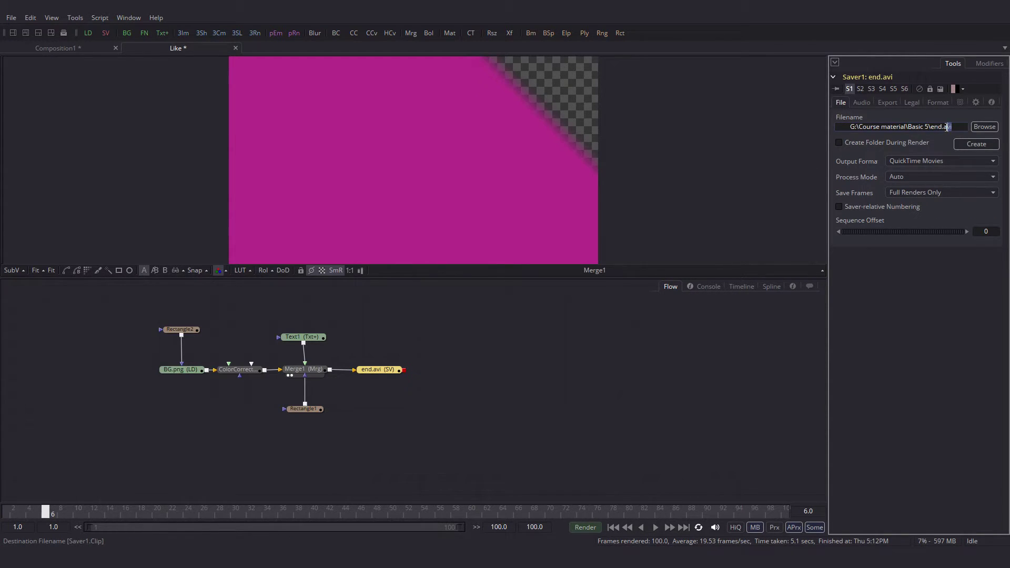
{"action": "key", "text": "BackSpace"}
{"action": "key", "text": "BackSpace"}
{"action": "type", "text": "mov"}
{"action": "key", "text": "Return"}
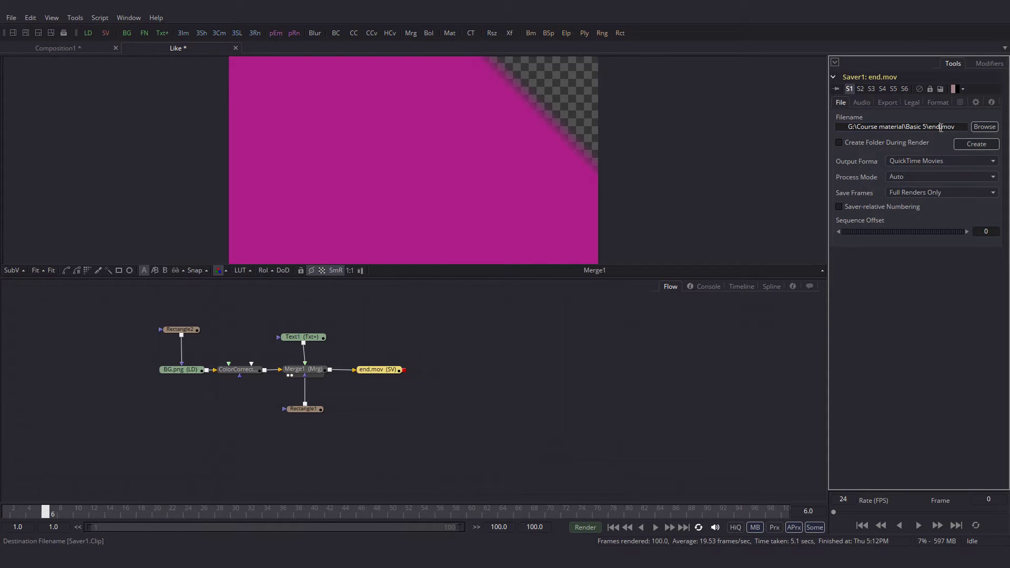
{"action": "left_click", "coordinate": [940, 128]}
{"action": "type", "text": "_alpha"}
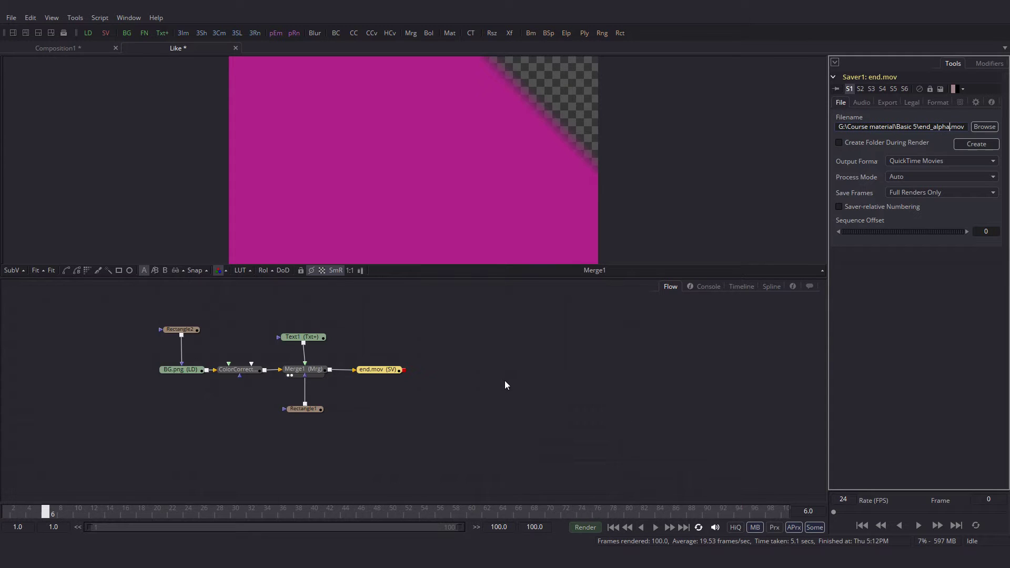
Render frames 1–100 to end_alpha.mov and dismiss the Render completed notice.
{"action": "left_click", "coordinate": [586, 527]}
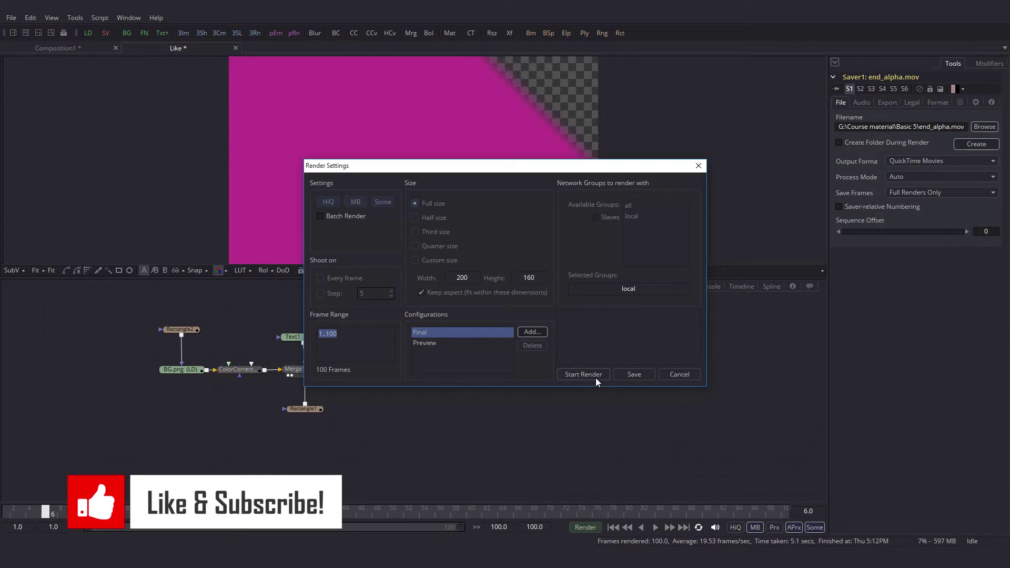
{"action": "left_click", "coordinate": [595, 377]}
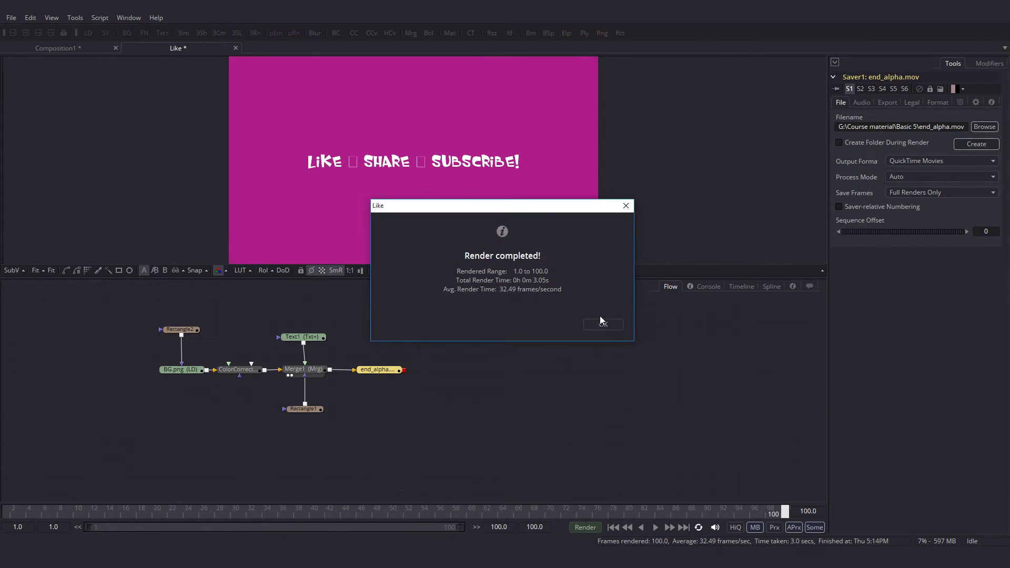
{"action": "left_click", "coordinate": [603, 325]}
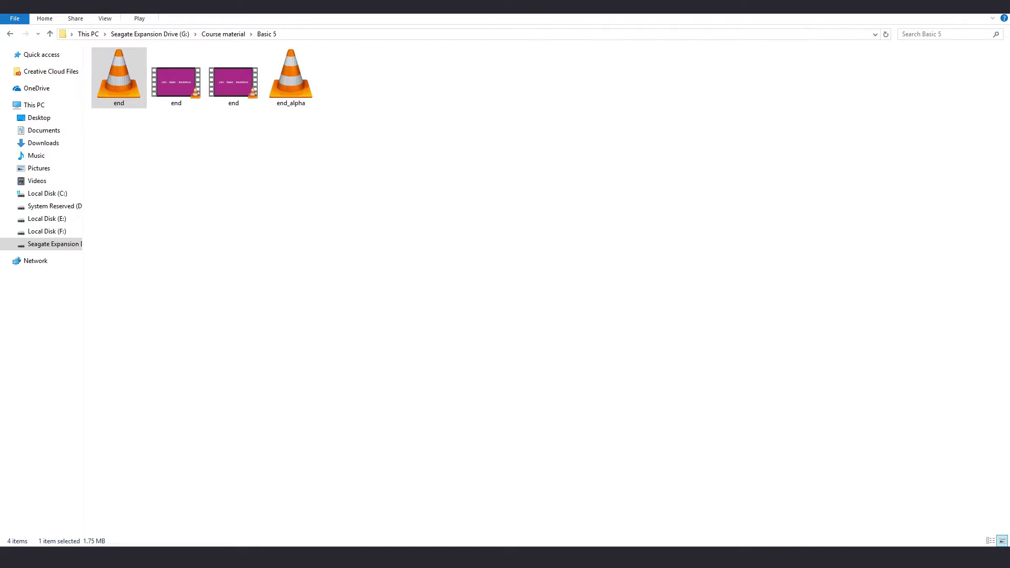
Play end_alpha.mov from the Basic 5 folder in VLC, then close the player.
{"action": "key", "text": "End"}
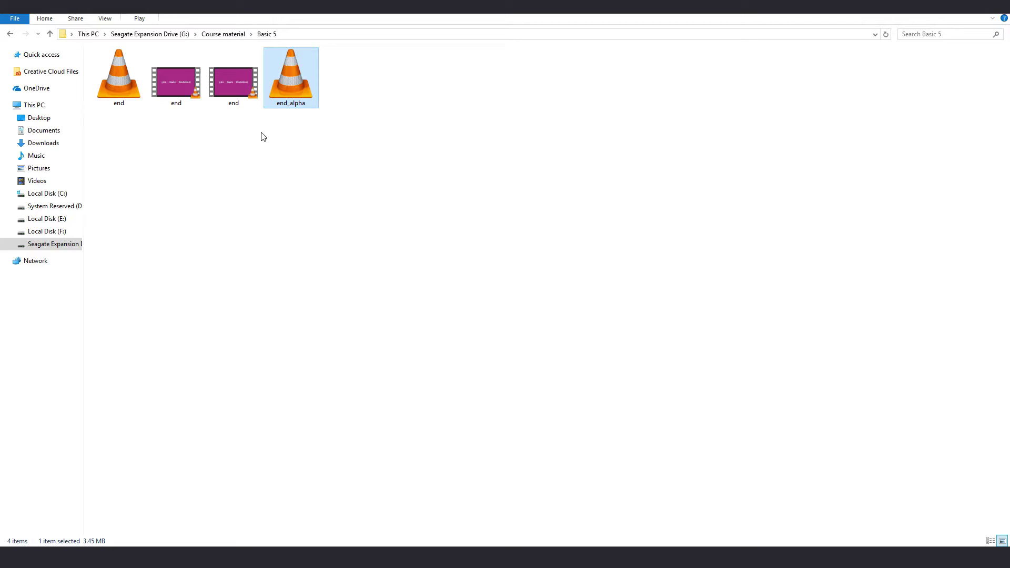
{"action": "double_click", "coordinate": [293, 90]}
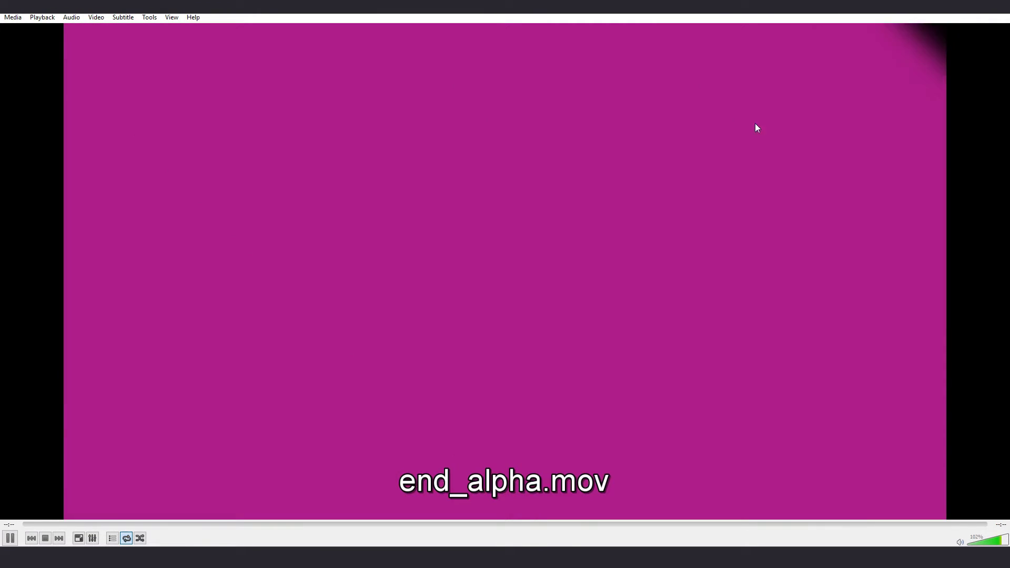
{"action": "left_click", "coordinate": [1001, 14]}
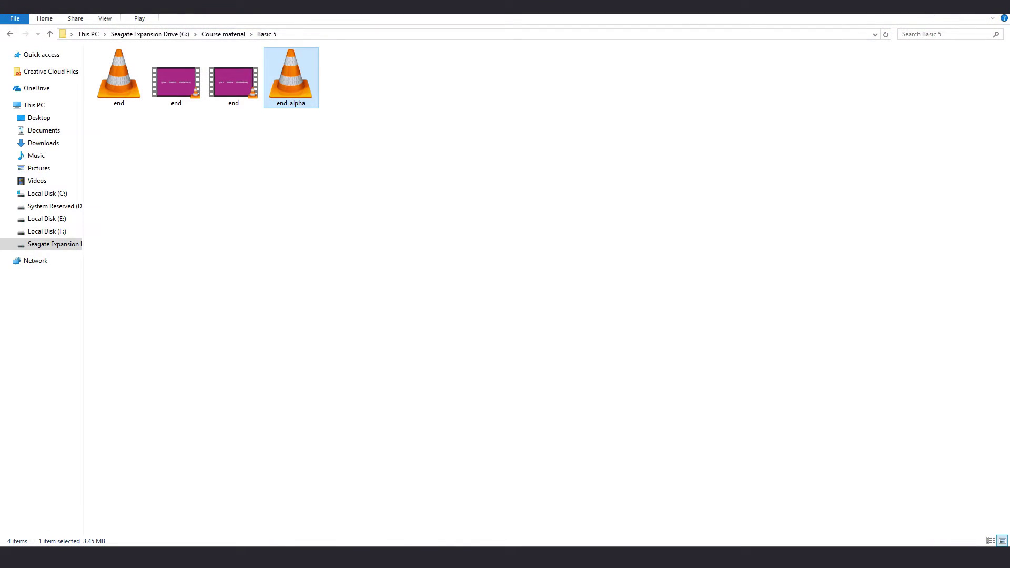
Bring end_alpha.mov into the media pool and place it on a track above the YCbCr Ramp, previewing it.
{"action": "left_click_drag", "start_coordinate": [307, 103], "coordinate": [322, 388]}
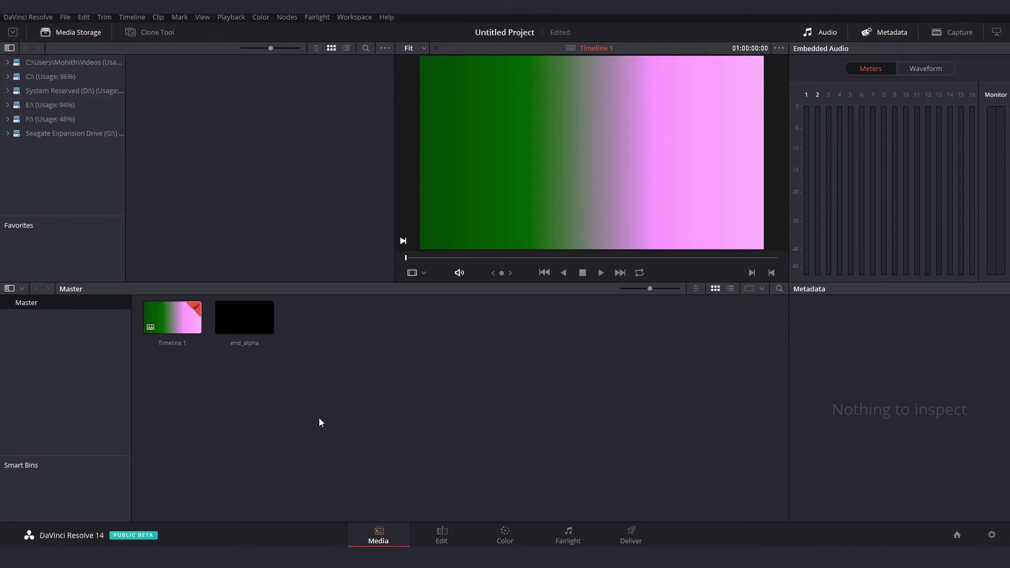
{"action": "left_click", "coordinate": [442, 533]}
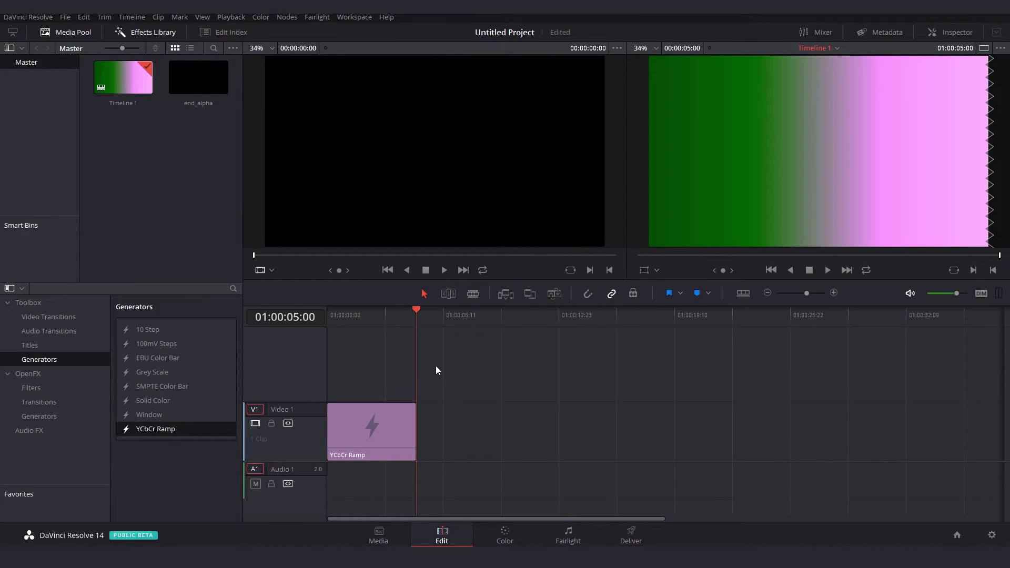
{"action": "key", "text": "Home"}
{"action": "mouse_move", "coordinate": [326, 310]}
{"action": "left_mouse_down"}
{"action": "mouse_move", "coordinate": [356, 313]}
{"action": "mouse_move", "coordinate": [320, 312]}
{"action": "left_mouse_up"}
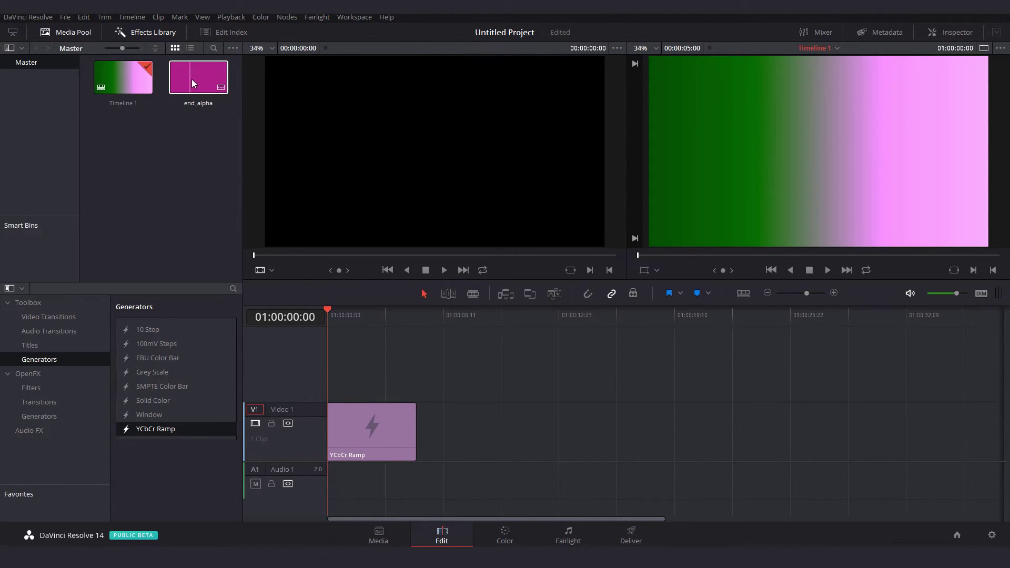
{"action": "left_click_drag", "start_coordinate": [192, 79], "coordinate": [330, 312]}
{"action": "key", "text": "Down"}
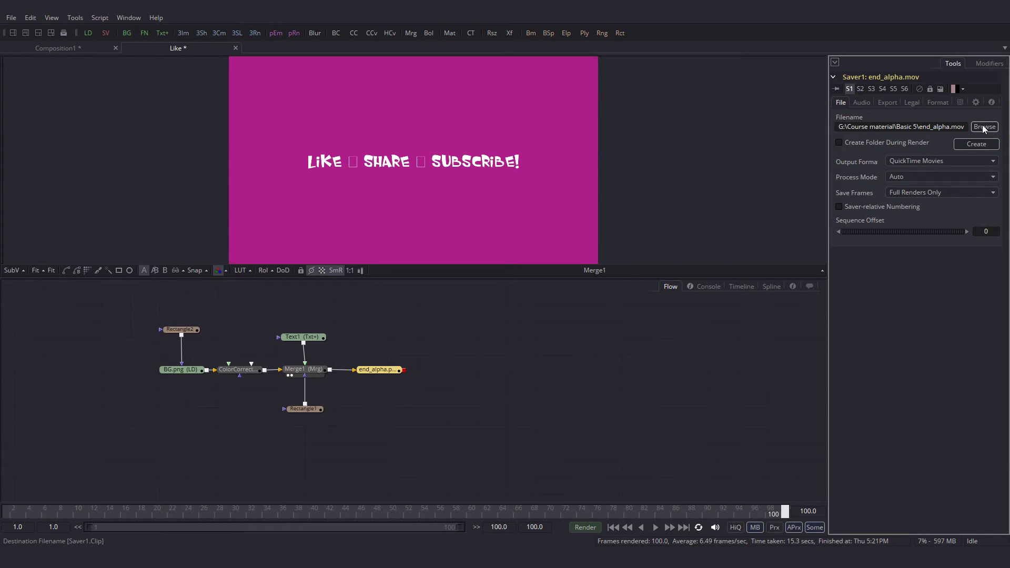
Create a new Imagesequense folder in Basic 5 and name the output file end.png inside it.
{"action": "left_click", "coordinate": [984, 127]}
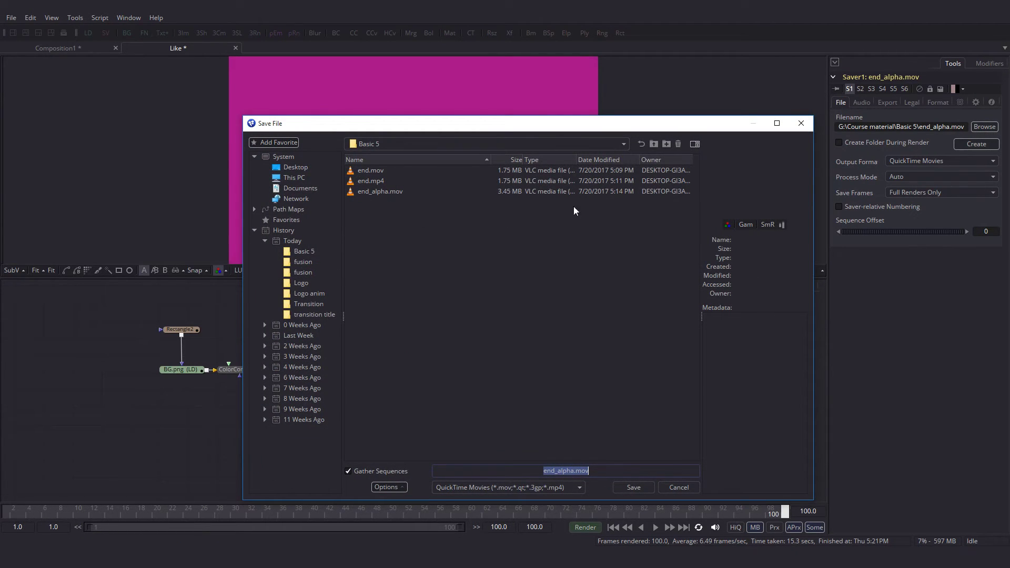
{"action": "left_click", "coordinate": [666, 144]}
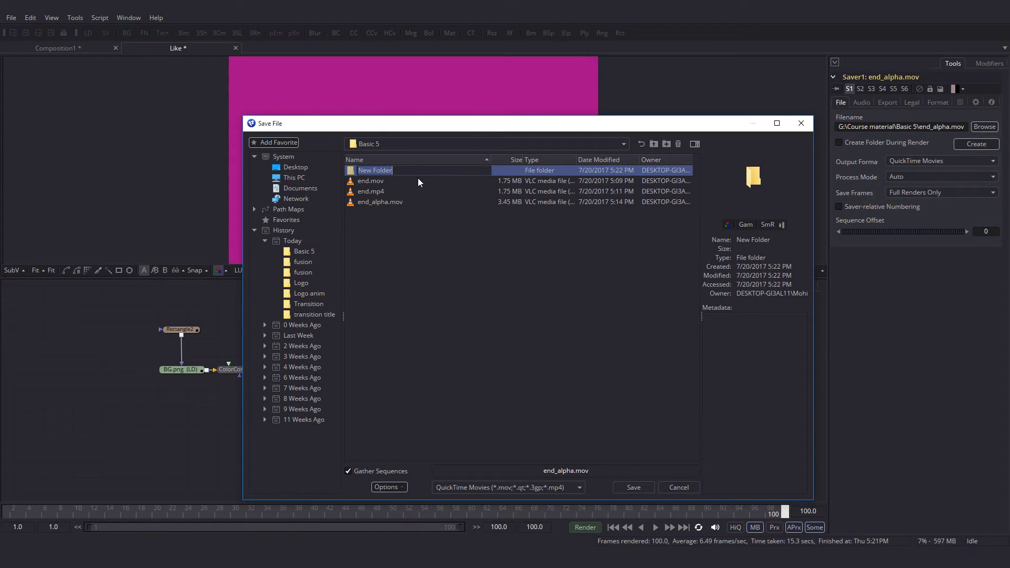
{"action": "type", "text": "Imagesequense"}
{"action": "key", "text": "Return"}
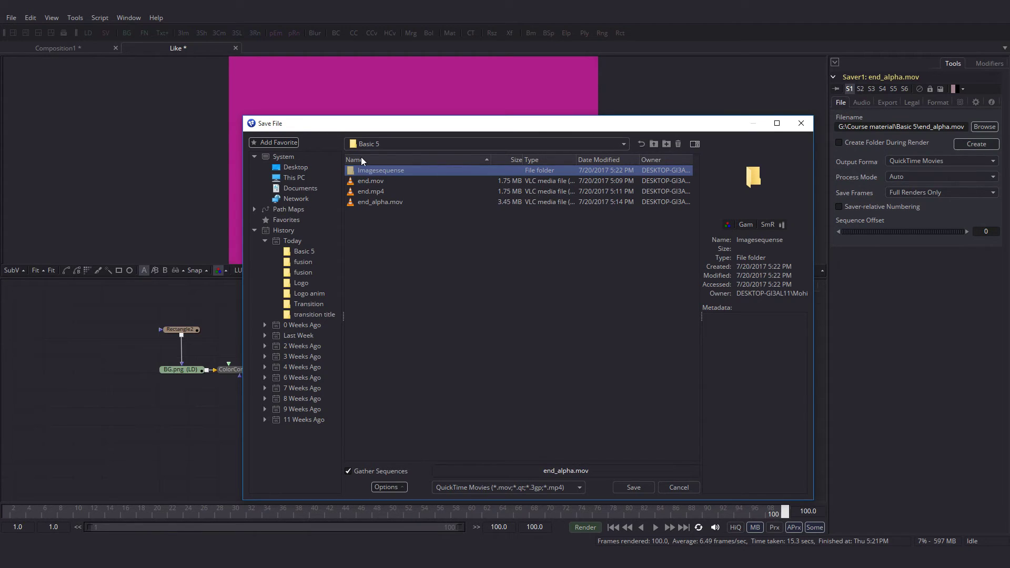
{"action": "double_click", "coordinate": [361, 171]}
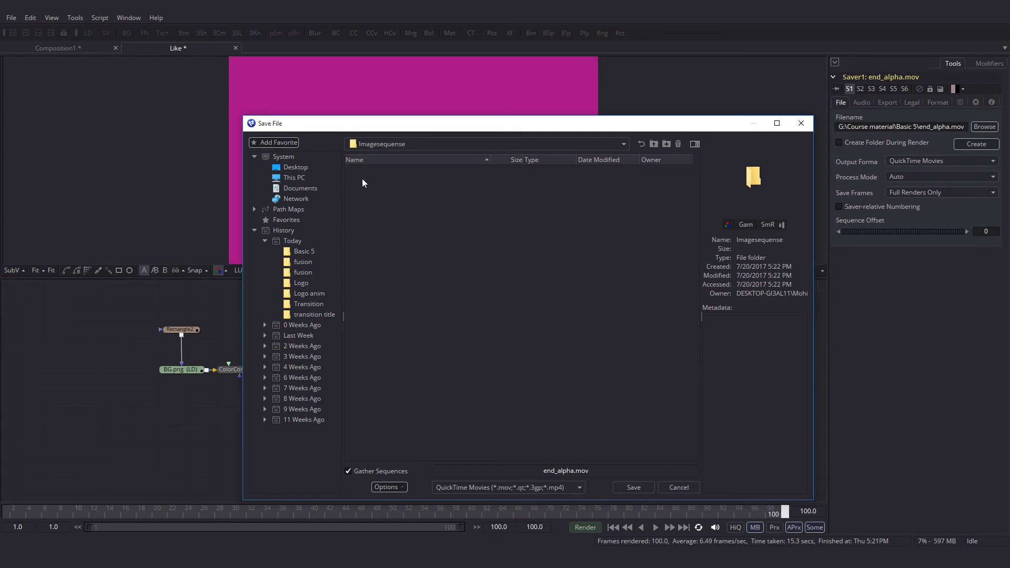
{"action": "left_click_drag", "start_coordinate": [589, 471], "coordinate": [555, 471]}
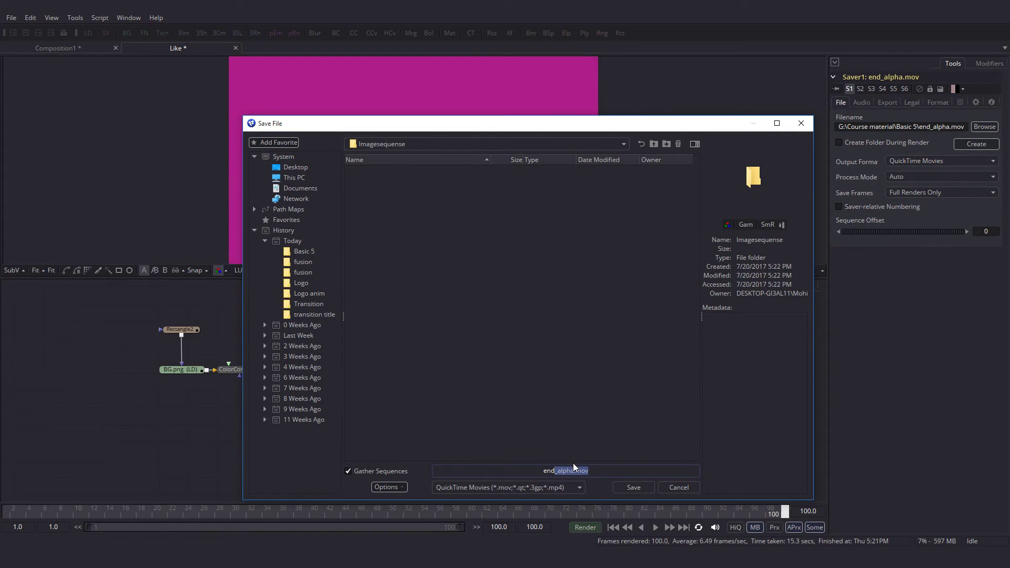
{"action": "type", "text": ".png"}
Save end.png as the output, enable Save Alpha, and render all 100 PNG frames.
{"action": "left_click", "coordinate": [634, 488]}
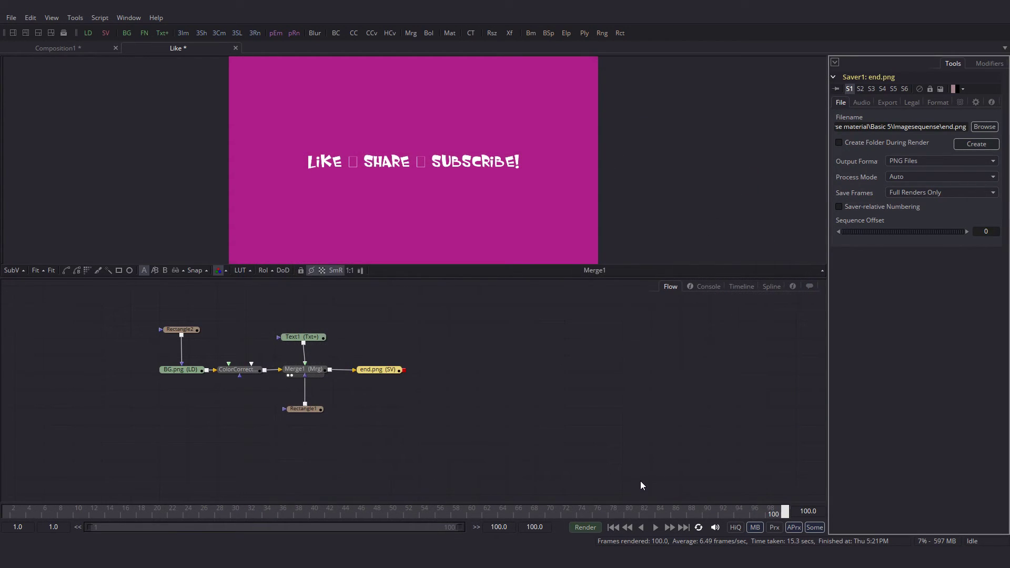
{"action": "left_click", "coordinate": [938, 103]}
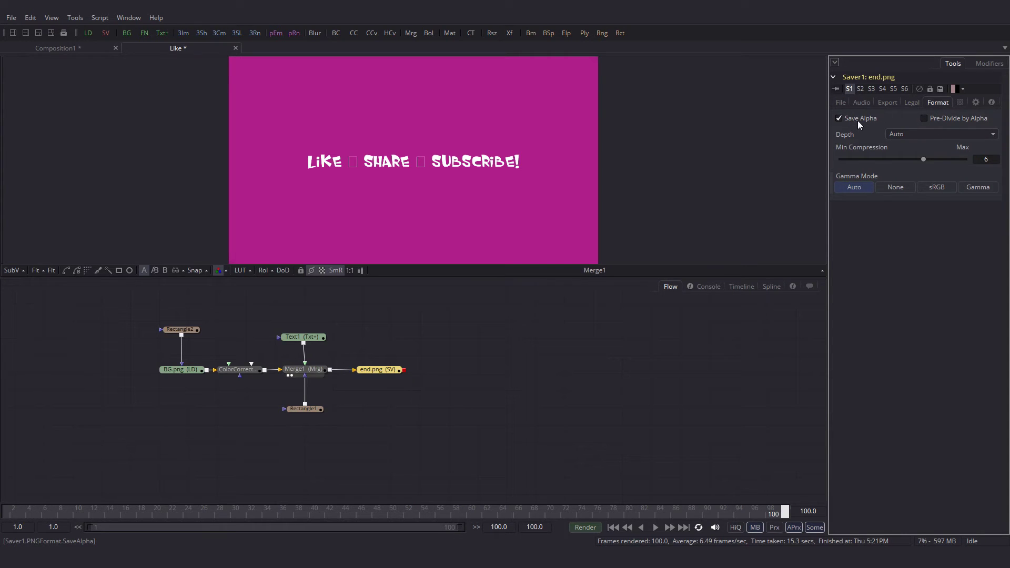
{"action": "left_click", "coordinate": [841, 102]}
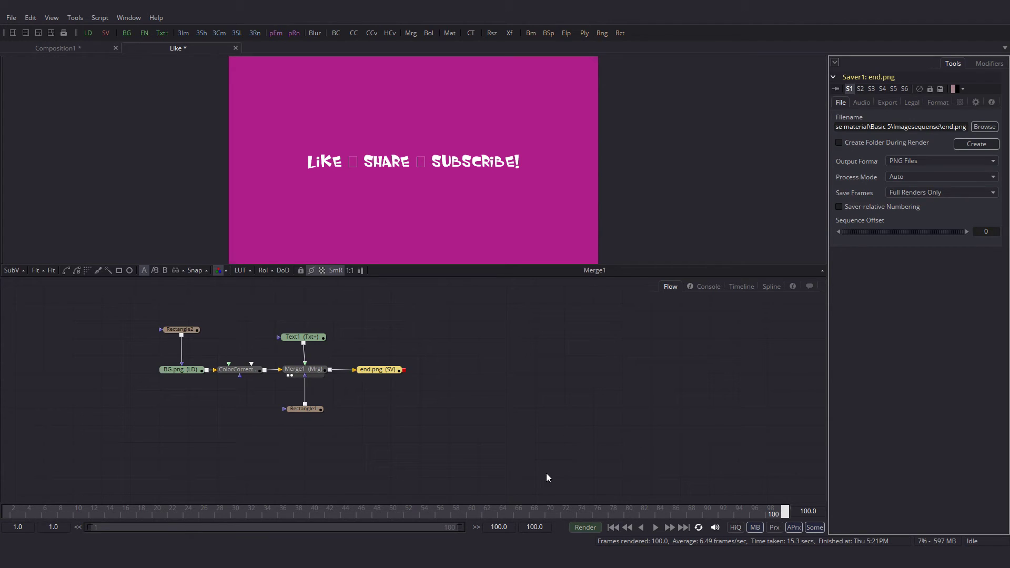
{"action": "left_click", "coordinate": [585, 528]}
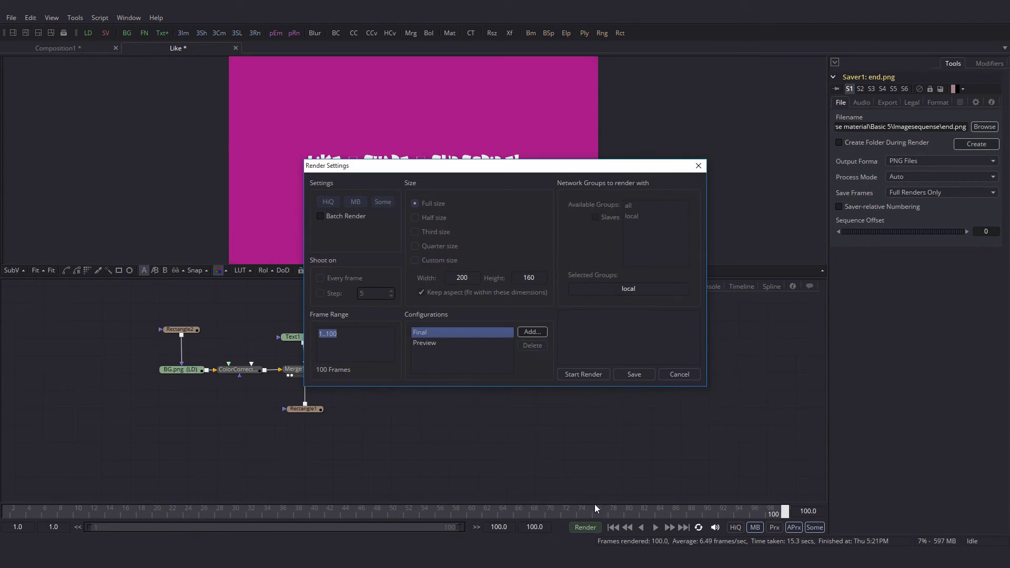
{"action": "left_click", "coordinate": [585, 374]}
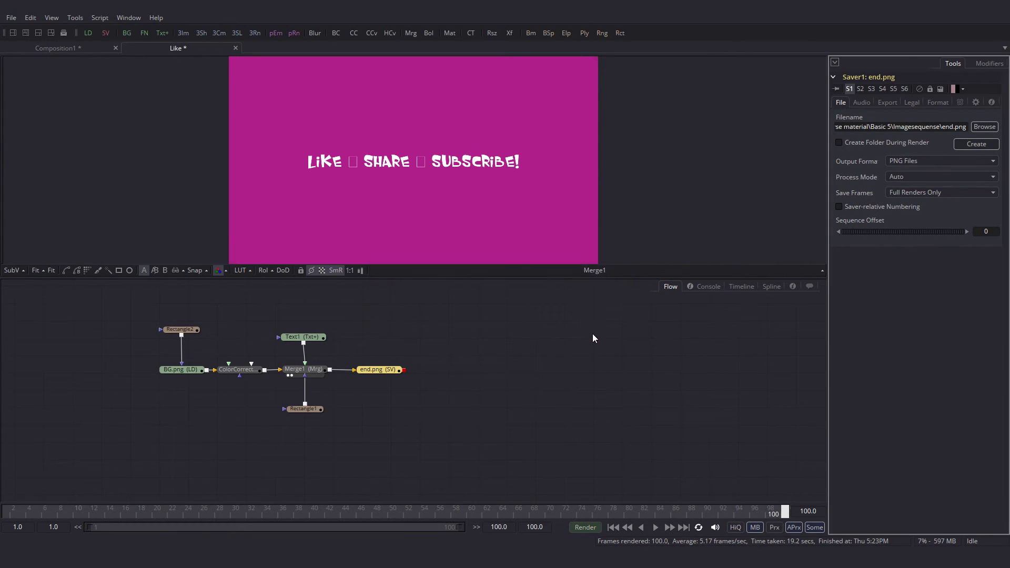
Open the Imagesequense folder in Basic 5 to view the rendered PNG frames.
{"action": "left_click", "coordinate": [381, 542]}
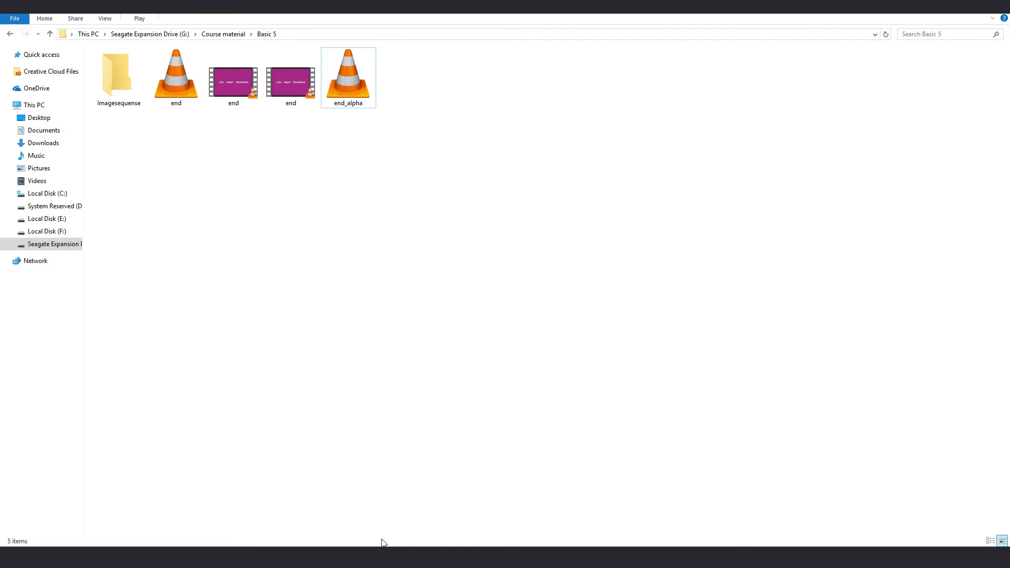
{"action": "double_click", "coordinate": [120, 91]}
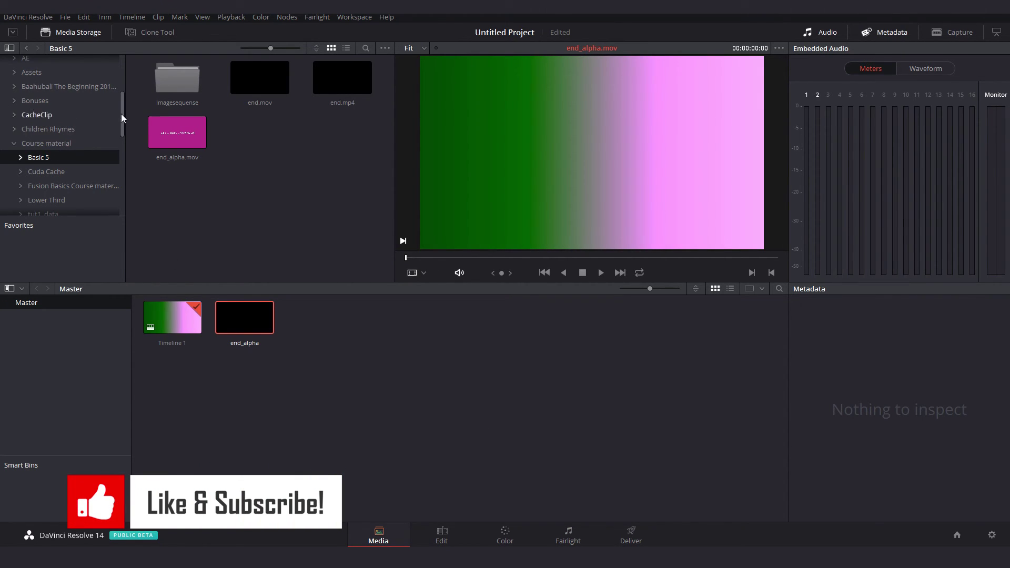
Import end[0001-0100].png from Imagesequense into the Media Pool and place it on Video 2 after end_alpha.
{"action": "double_click", "coordinate": [181, 86]}
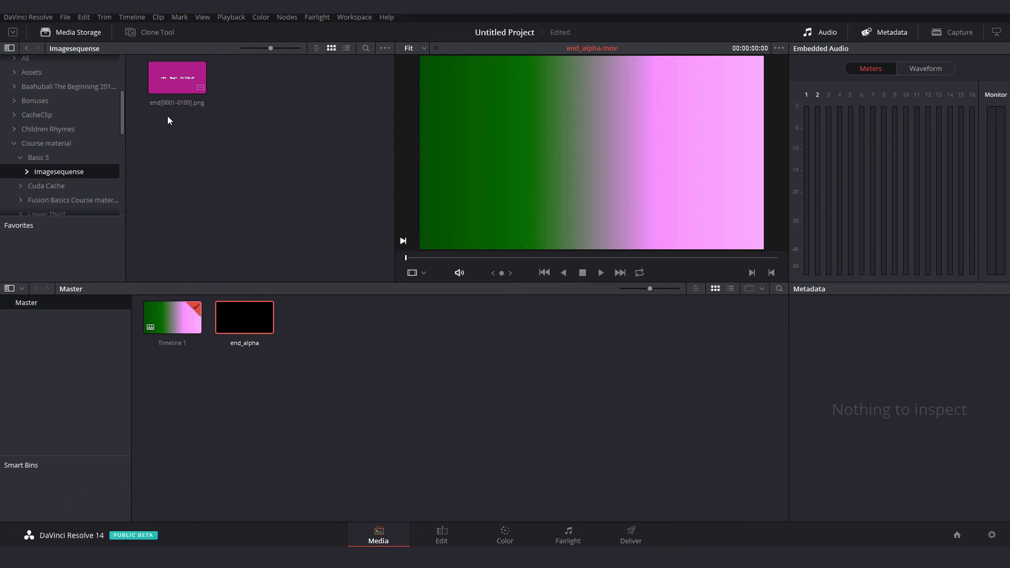
{"action": "left_click_drag", "start_coordinate": [176, 85], "coordinate": [333, 331]}
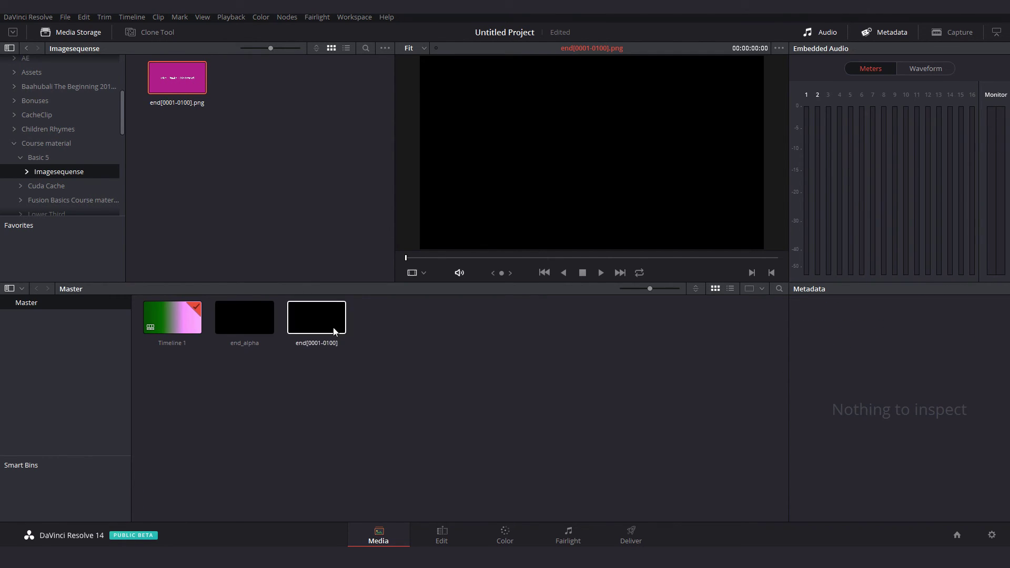
{"action": "left_click", "coordinate": [447, 533]}
{"action": "left_click", "coordinate": [116, 132]}
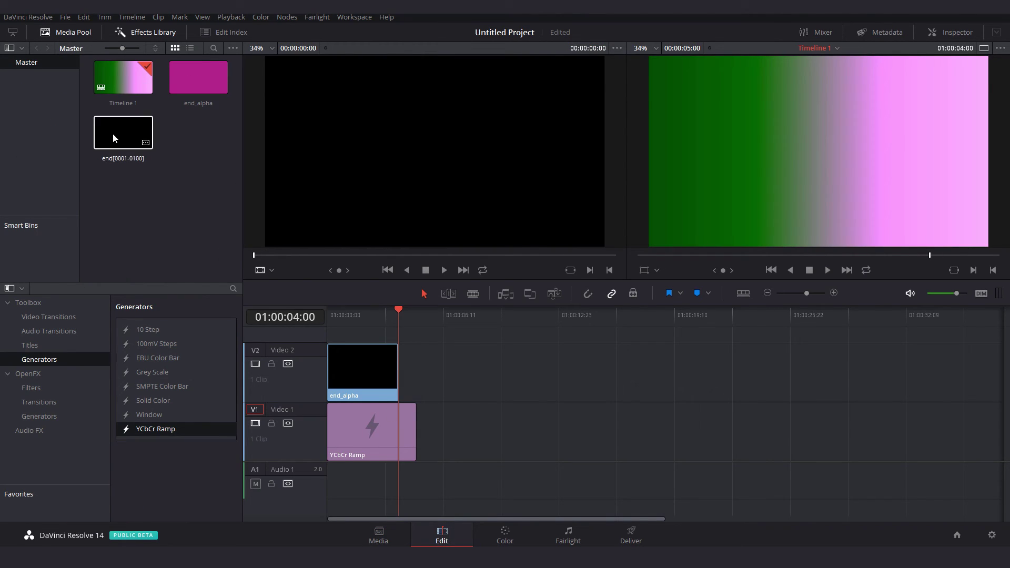
{"action": "left_click_drag", "start_coordinate": [121, 134], "coordinate": [412, 316]}
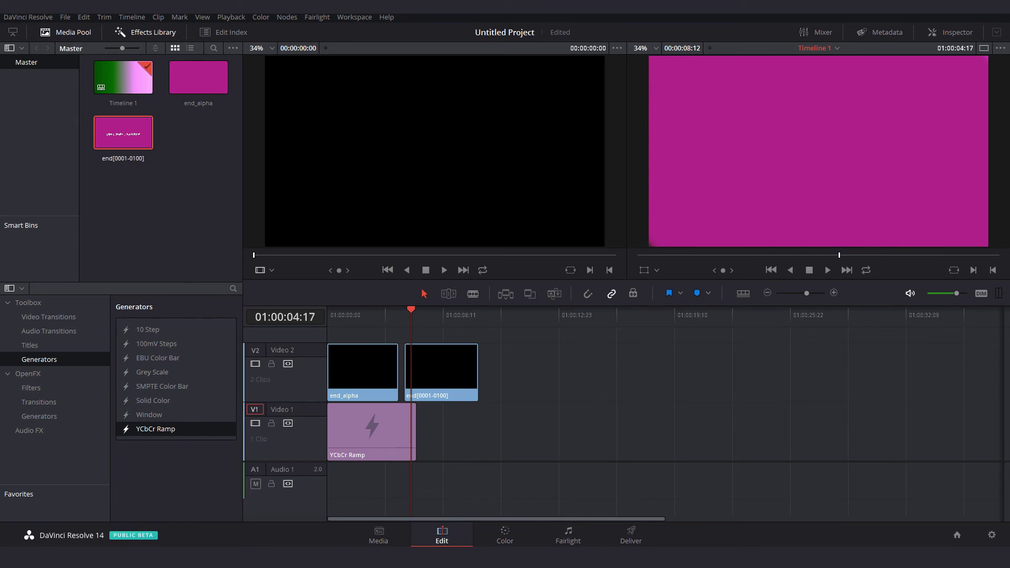